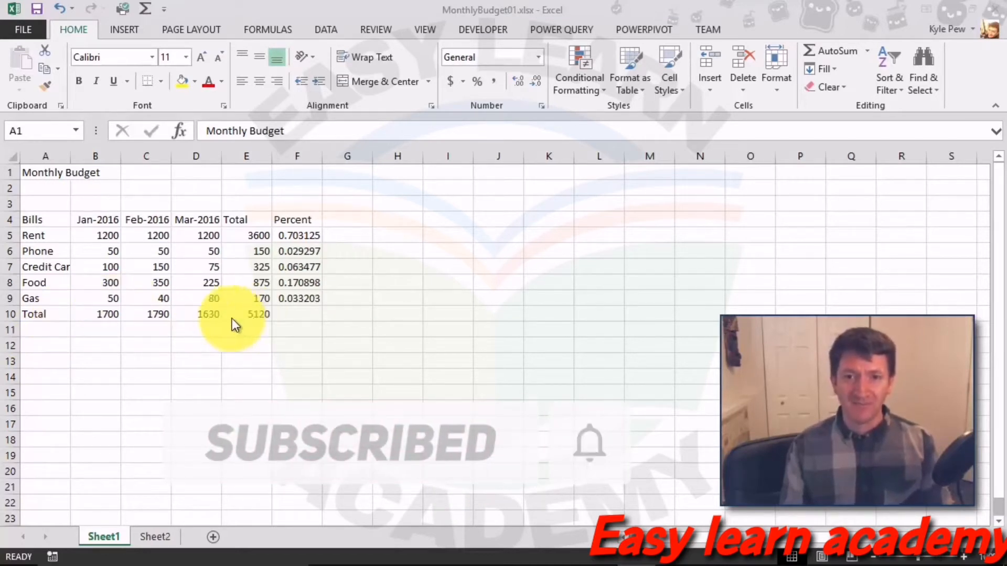
Step: Clear the row totals in B10:E10 and the per-bill totals in E5:E9
left_click(96, 313)
left_click_drag(95, 314, 236, 319)
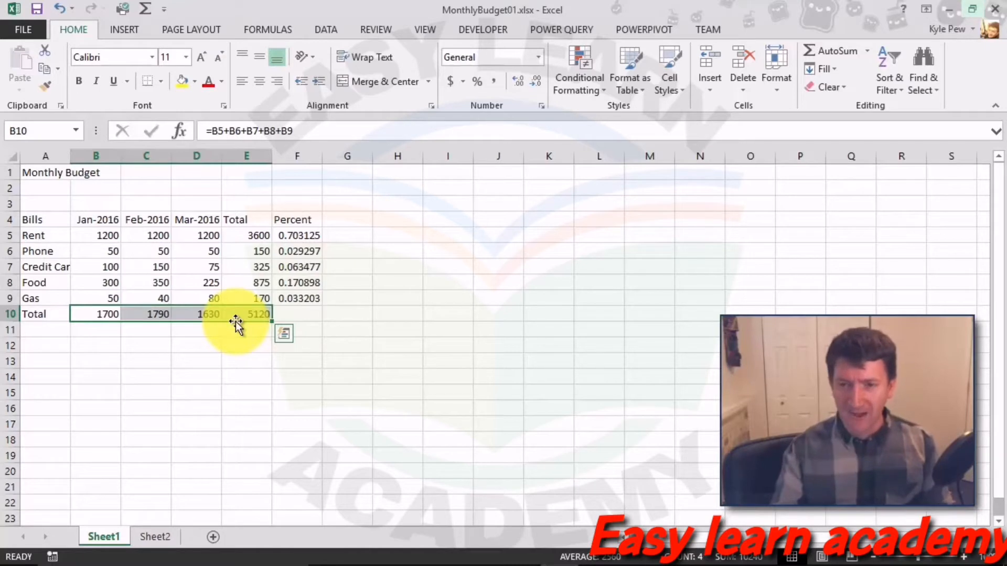
key("Delete")
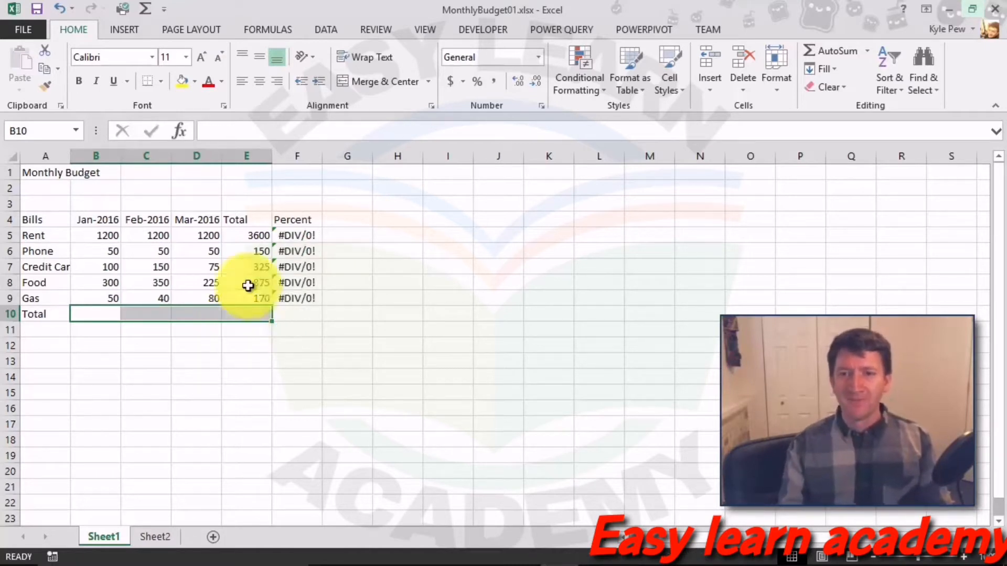
left_click_drag(253, 236, 242, 298)
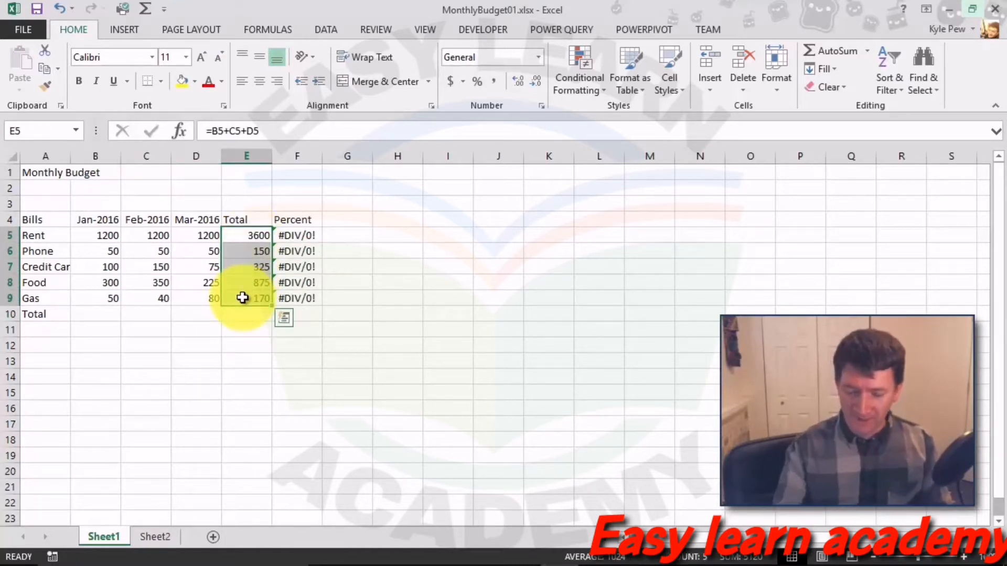
key("Delete")
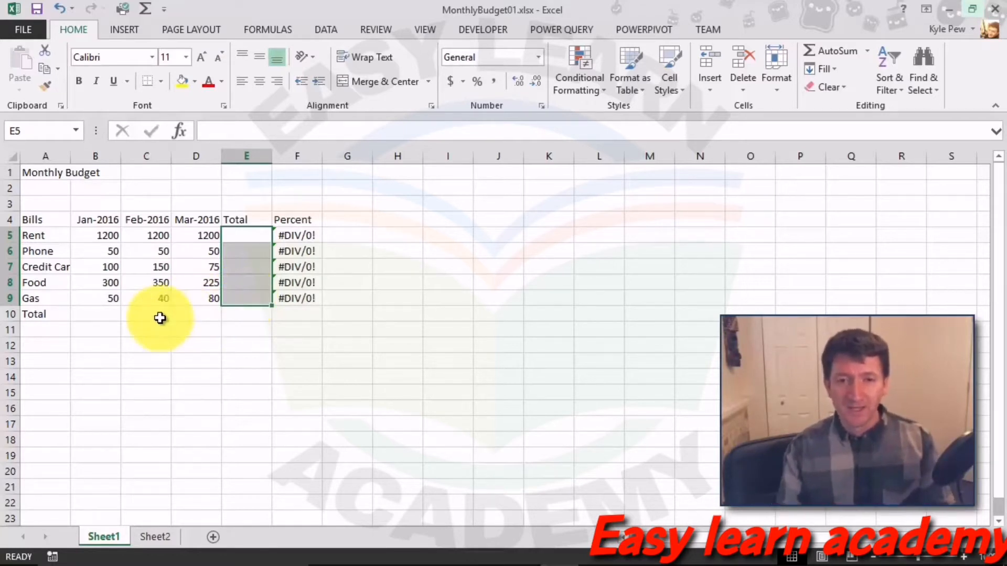
Step: Select cell B10 and switch to the Formulas ribbon
left_click(91, 316)
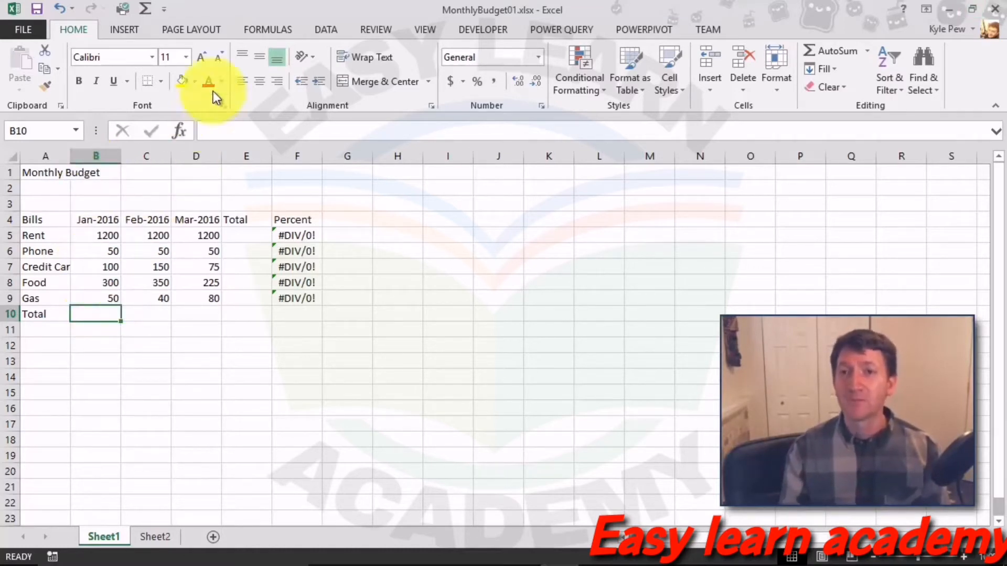
left_click(269, 30)
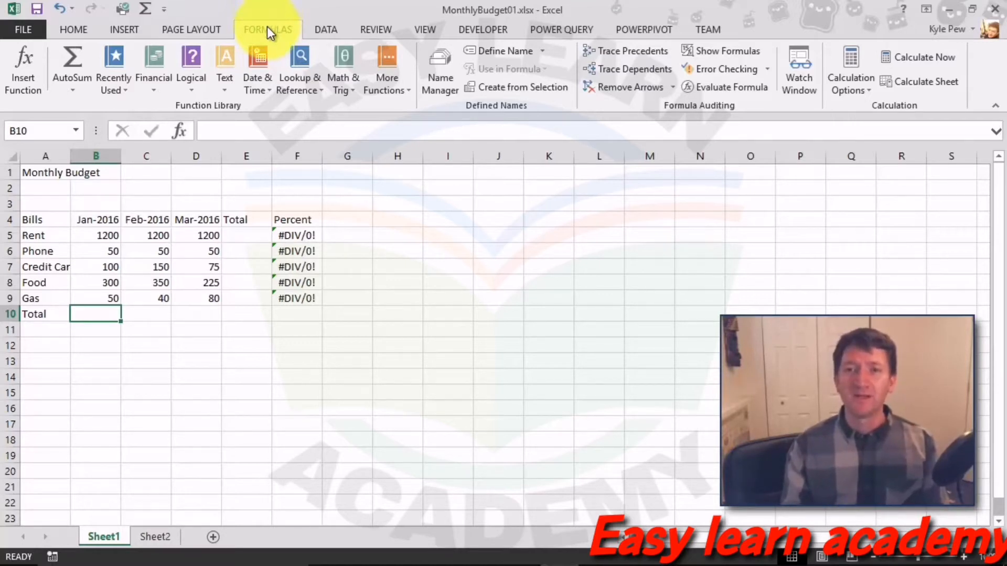
Step: Insert =SUM(B5:B9) into B10 via Math & Trig, giving a January total of 1700
left_click(340, 95)
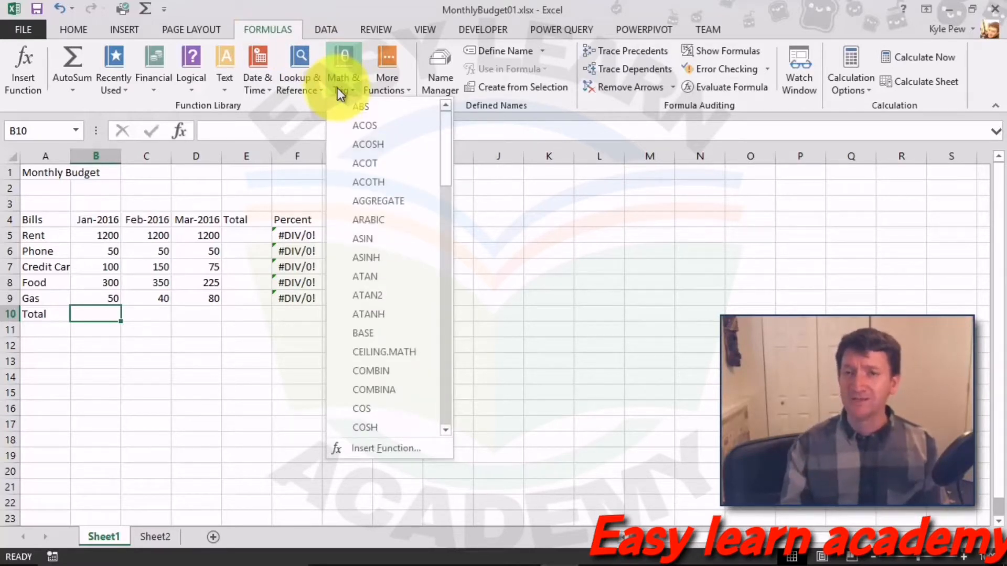
left_click_drag(444, 146, 445, 372)
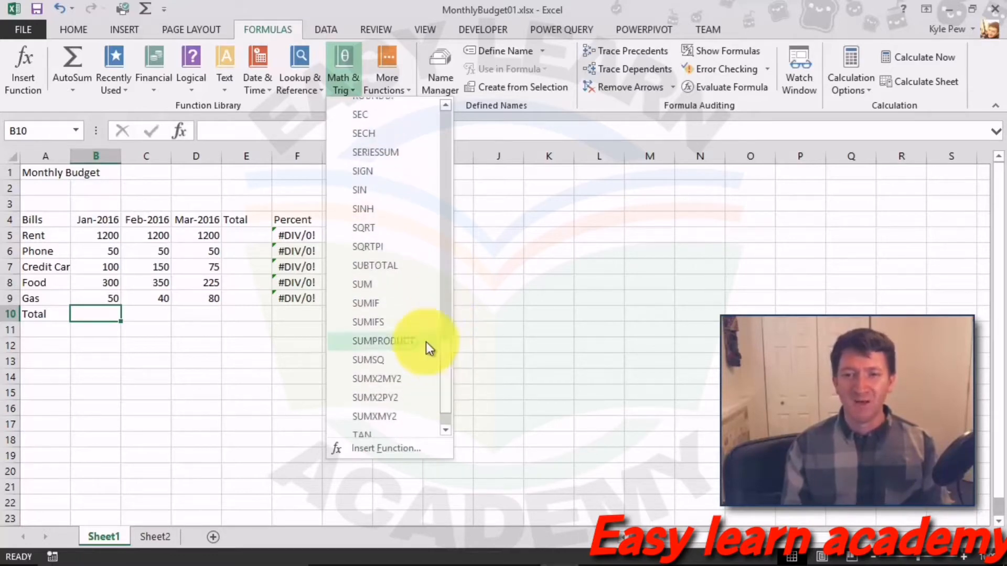
left_click(385, 282)
left_click_drag(222, 99, 239, 78)
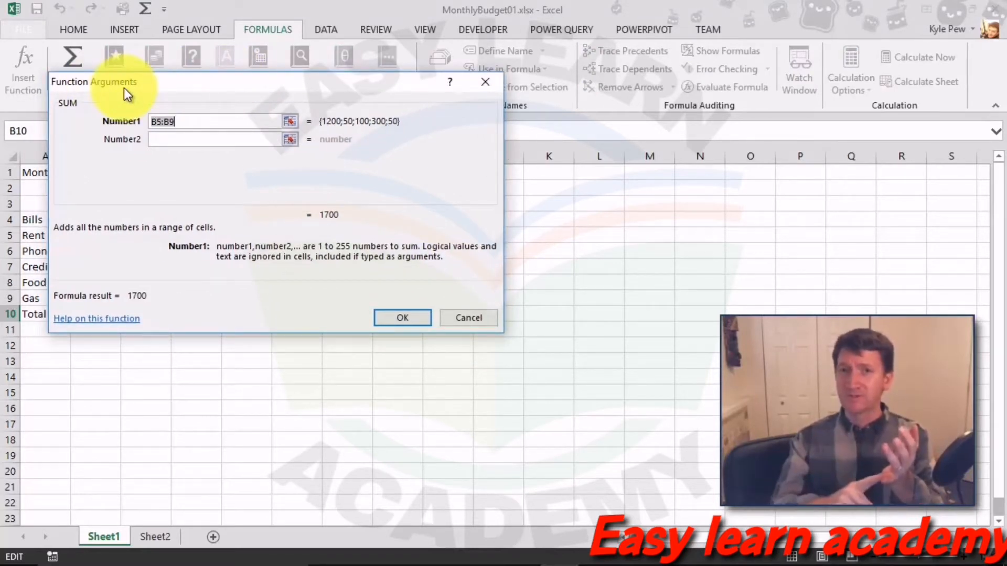
left_click_drag(124, 87, 207, 77)
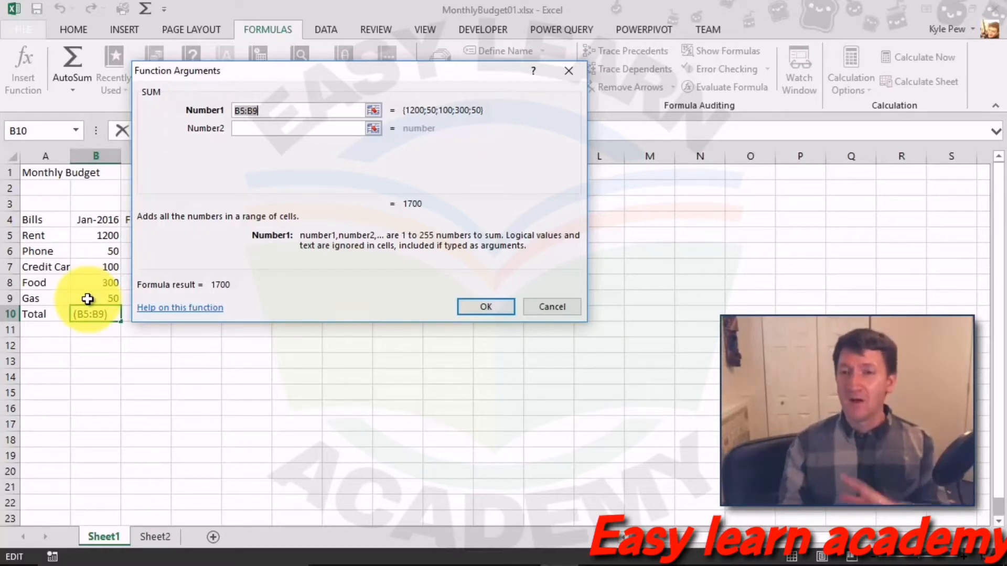
left_click(275, 109)
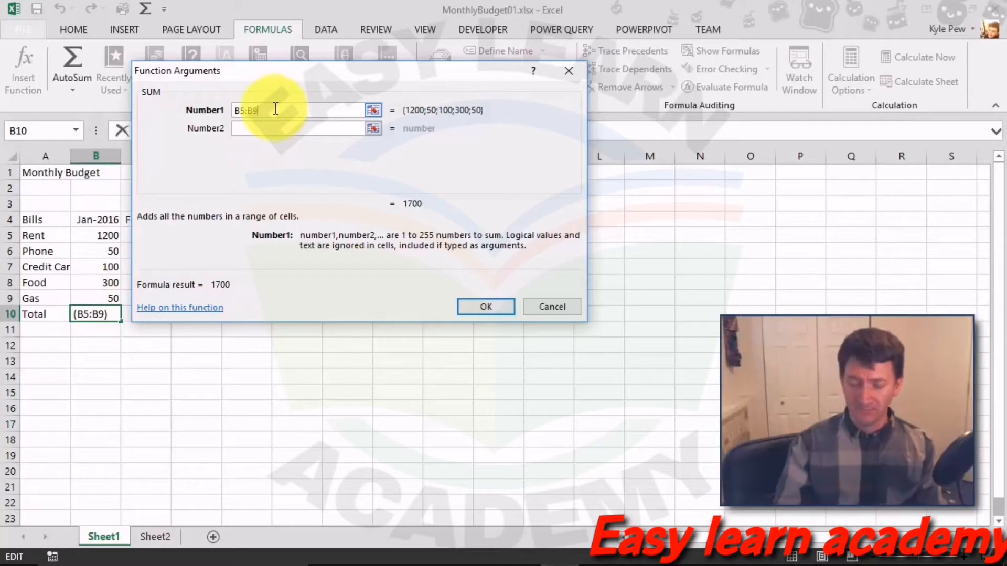
key("BackSpace")
key("BackSpace")
key("BackSpace")
key("BackSpace")
key("BackSpace")
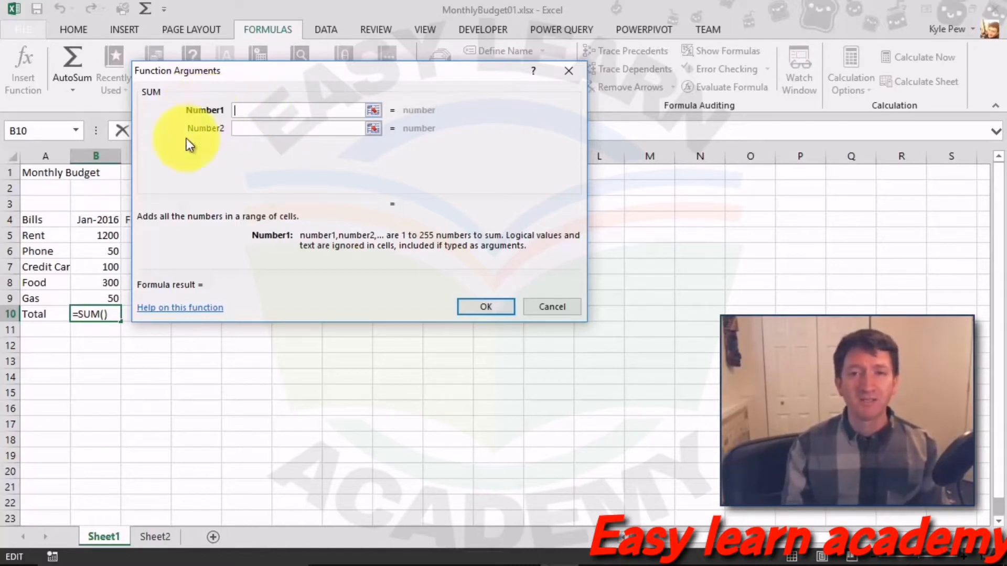
left_click(101, 239)
left_click_drag(102, 239, 111, 297)
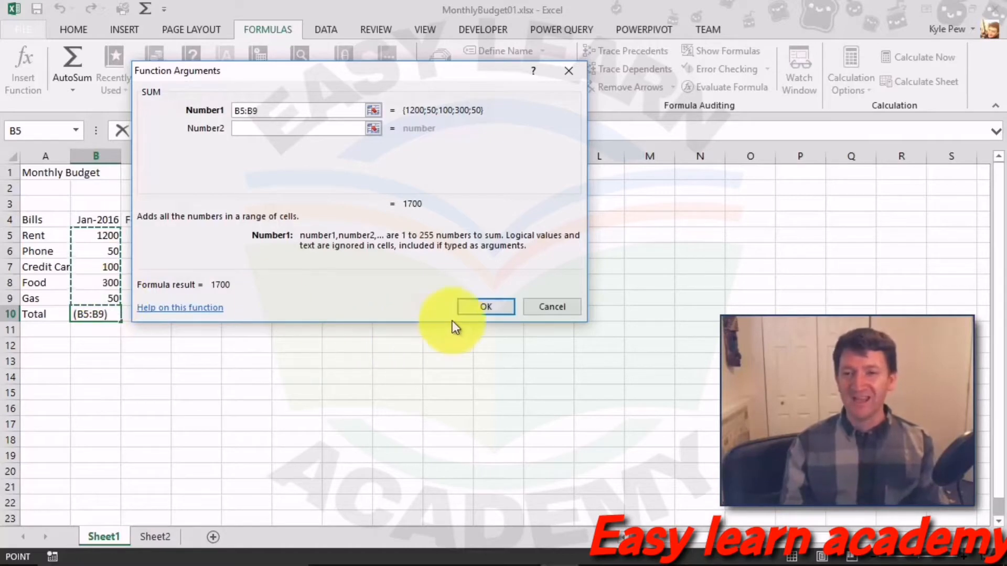
left_click(466, 309)
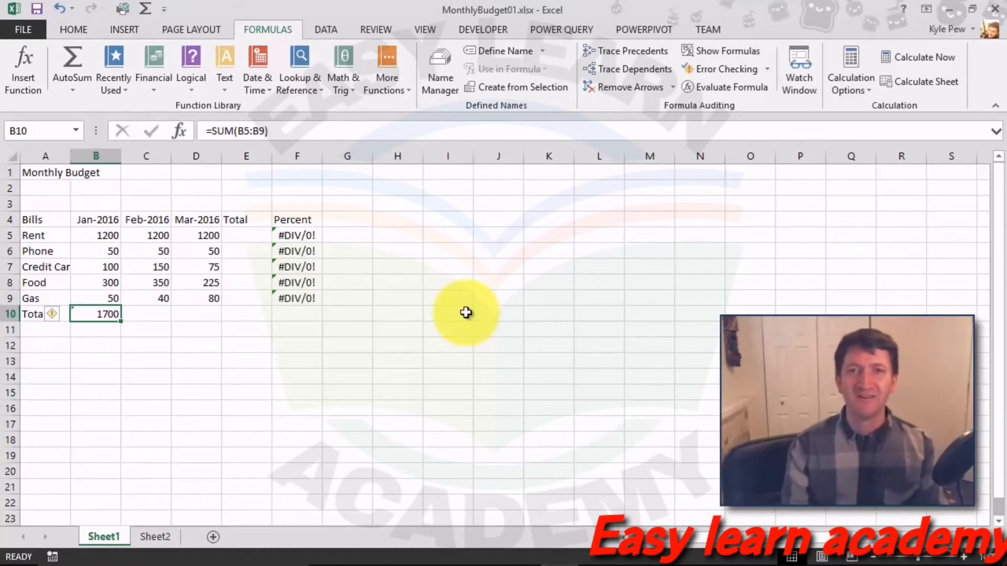
Step: Insert =SUM(C5:C9) into C10 via Math & Trig, giving a February total of 1790
left_click(140, 314)
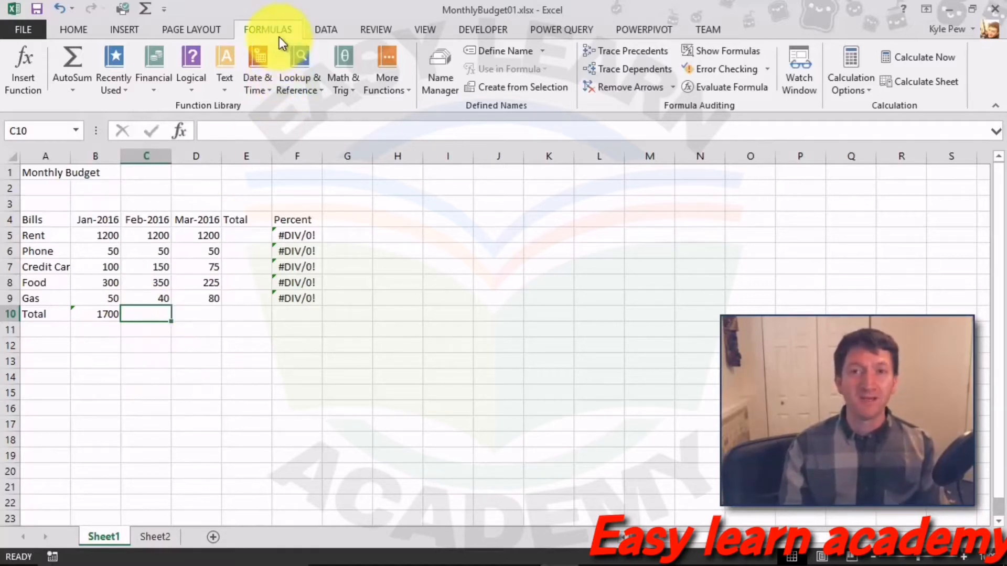
left_click(341, 90)
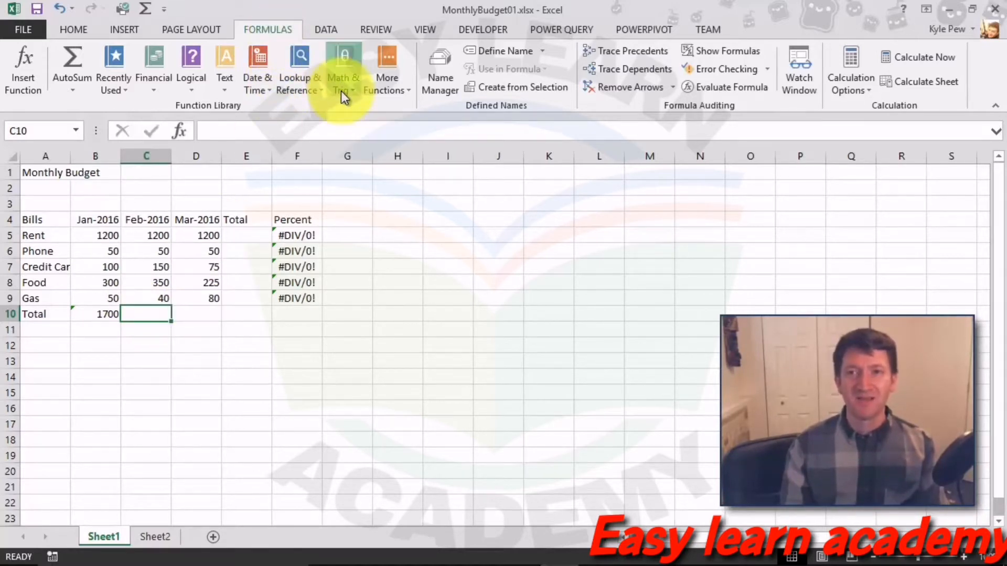
scroll(385, 215, "down", 9)
scroll(385, 220, "down", 8)
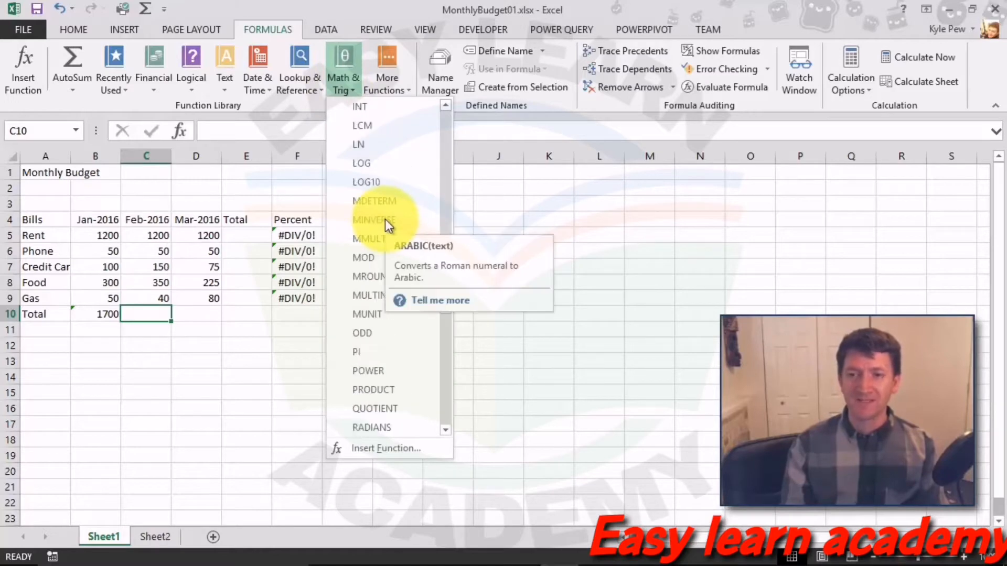
scroll(385, 219, "down", 1)
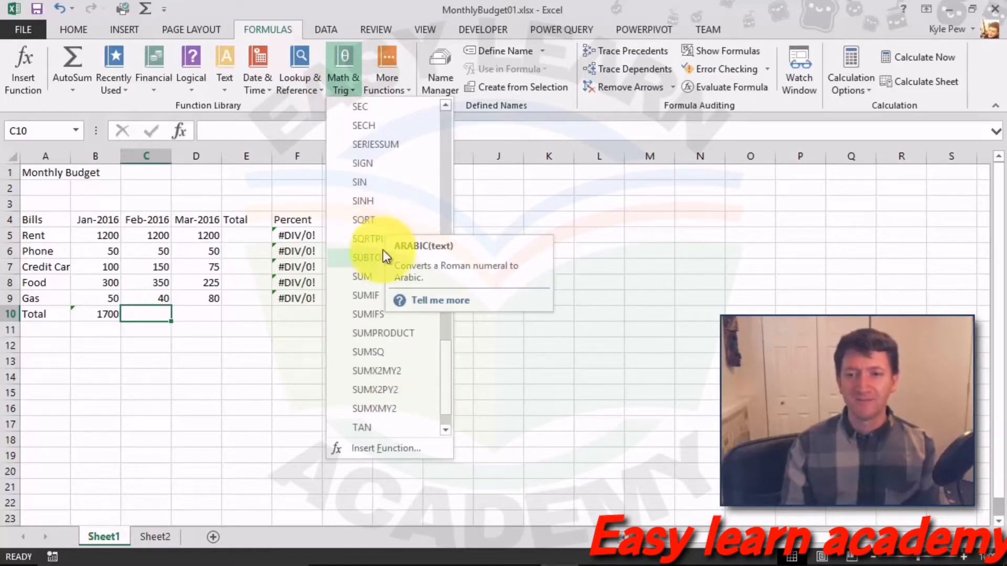
left_click(372, 276)
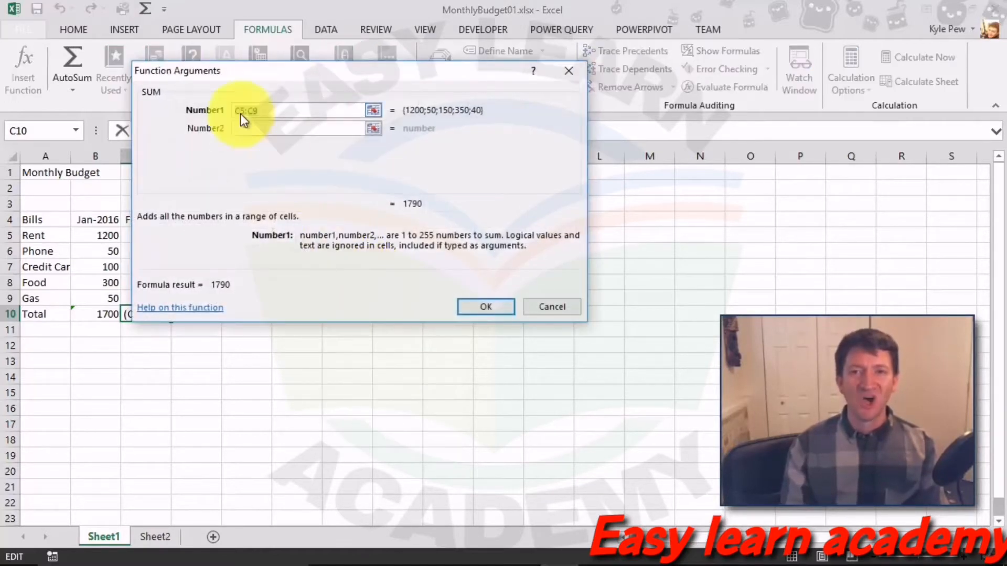
left_click_drag(207, 71, 258, 67)
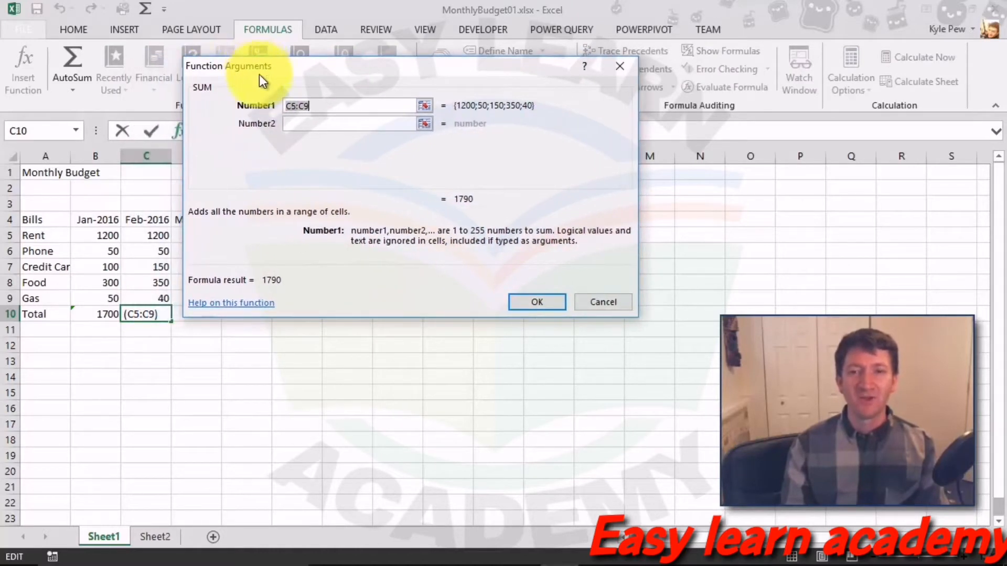
left_click(310, 107)
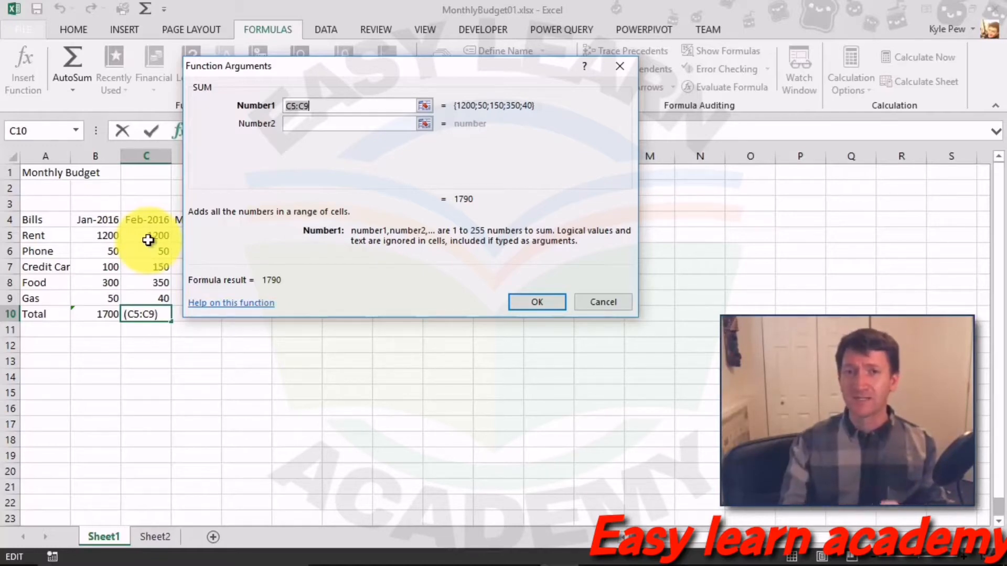
left_click(534, 301)
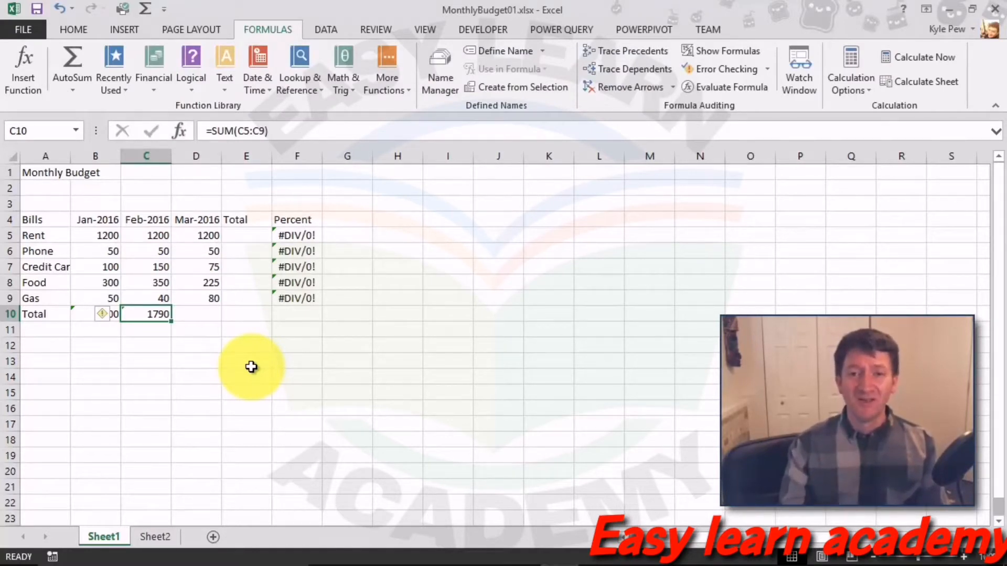
double_click(136, 313)
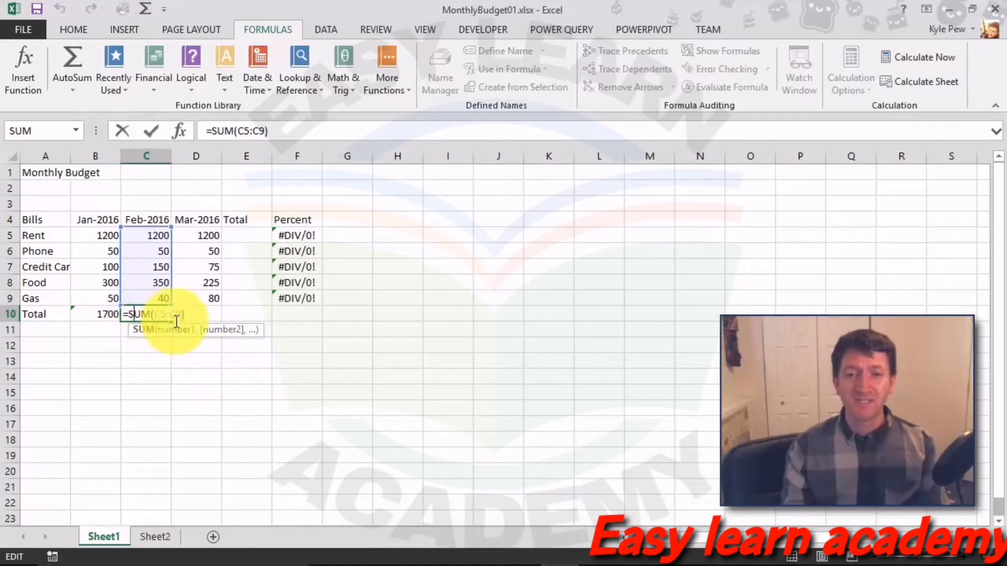
Step: Commit the February =SUM(C5:C9) formula in C10
left_click(185, 317)
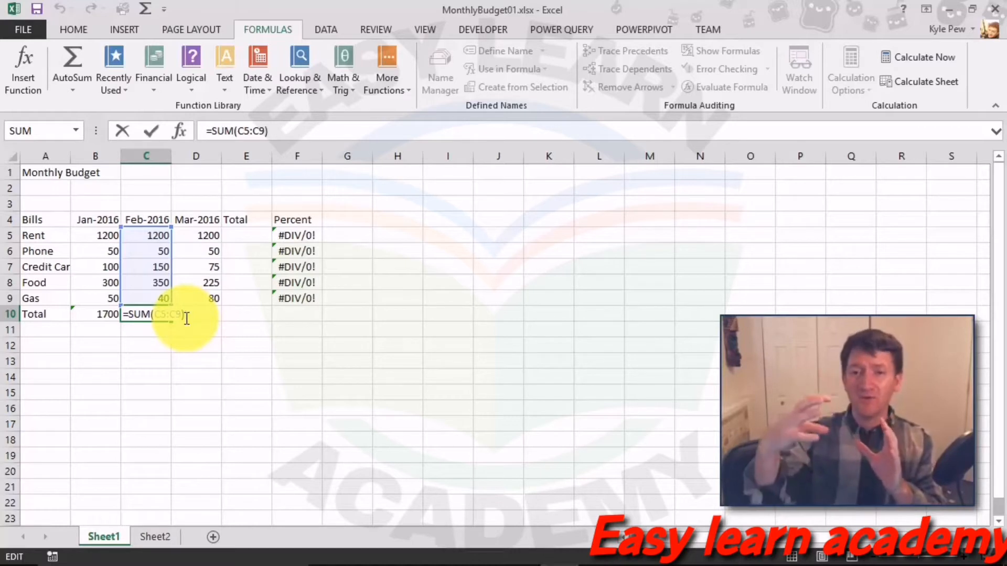
key("Return")
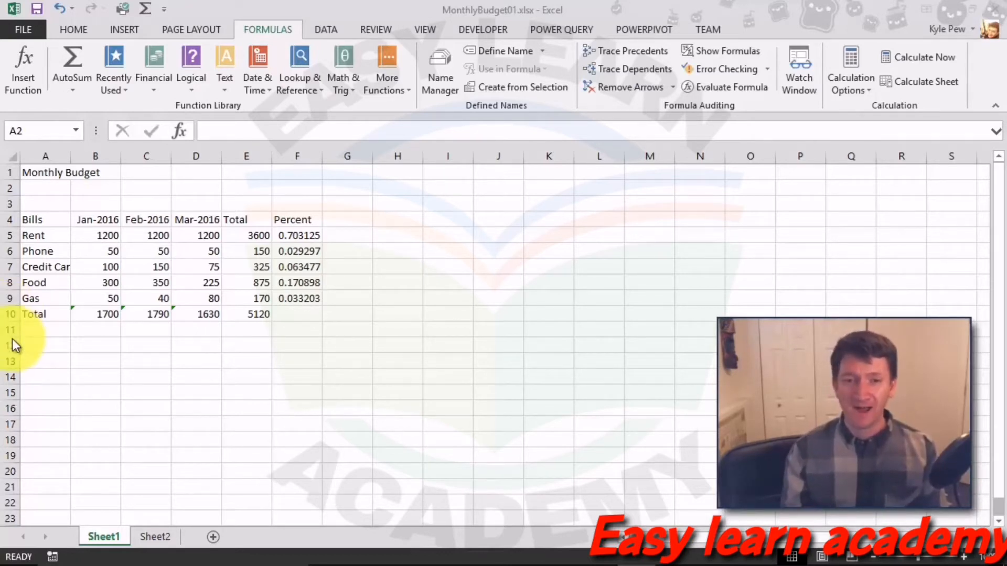
Step: Enter the row labels 'MIN' in A12 and 'MAX' in A13, then select B12
left_click(37, 347)
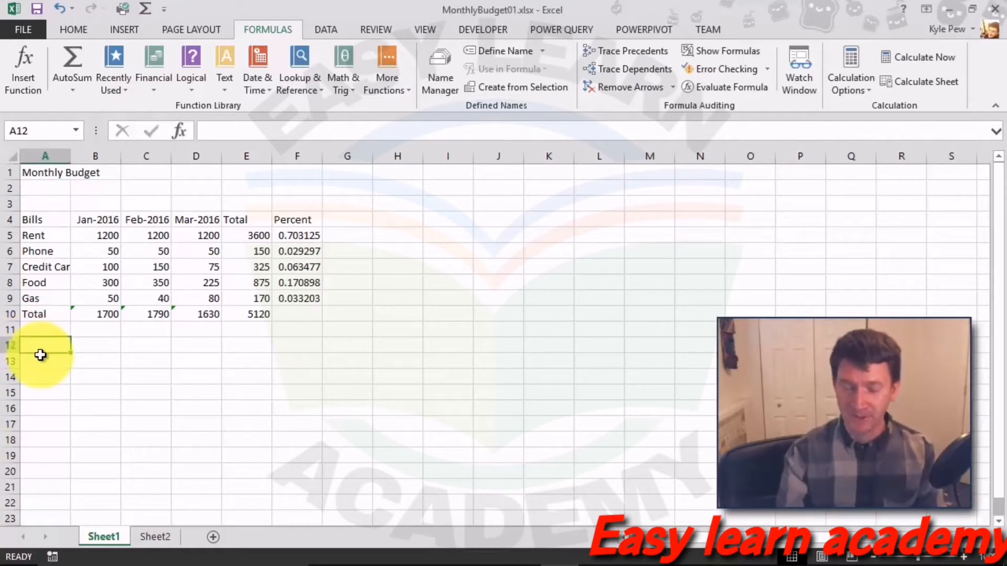
type("MIN")
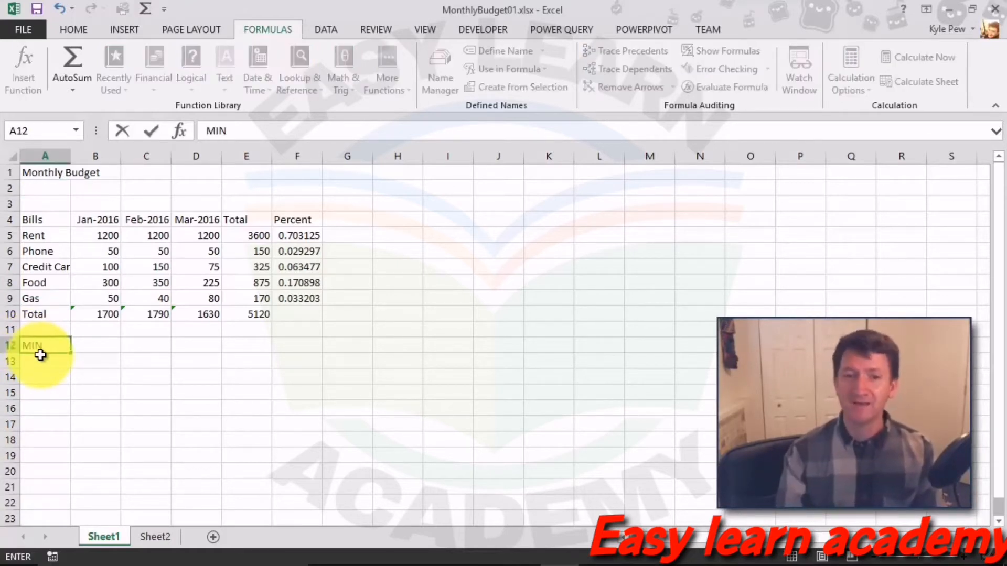
key("Return")
type("MAX")
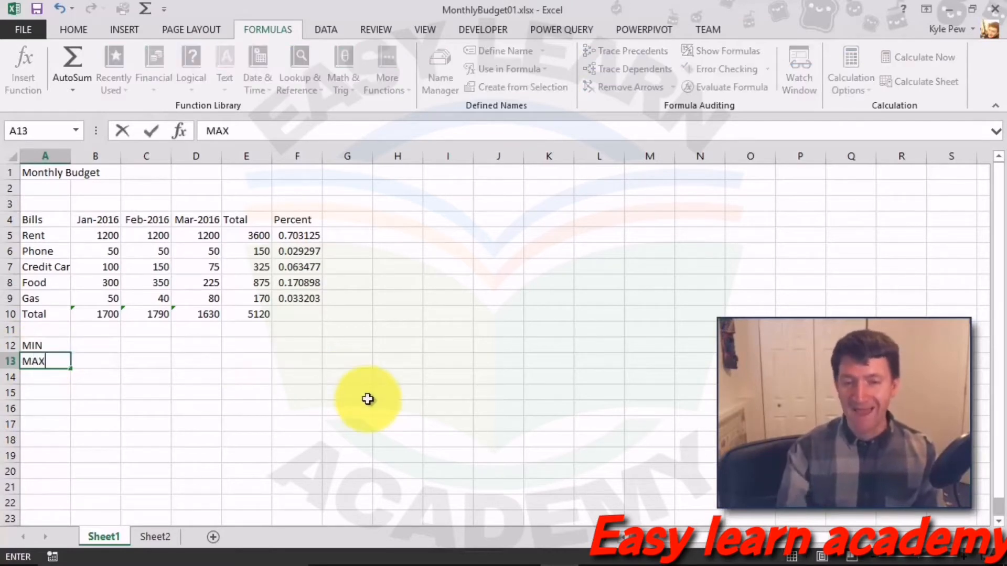
key("Return")
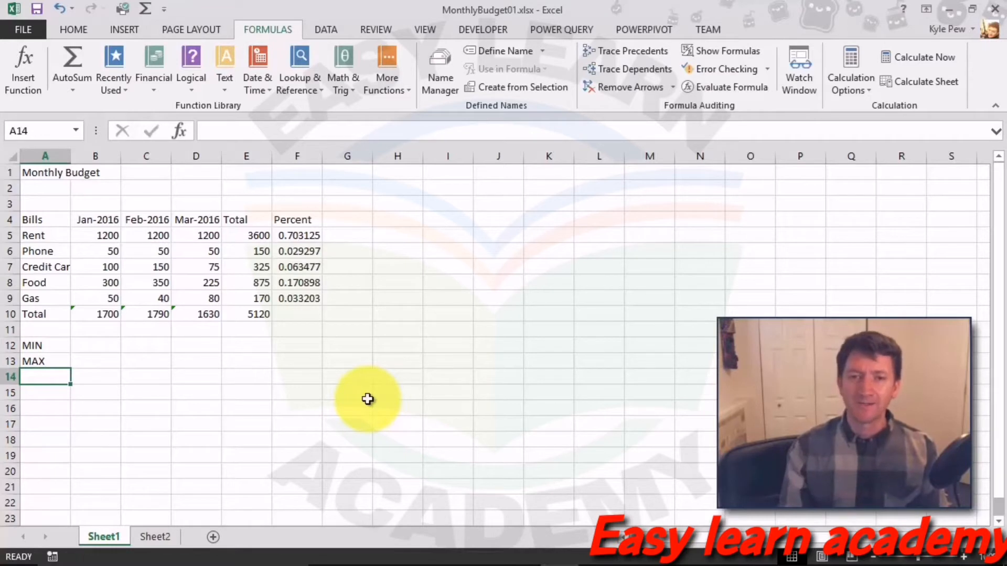
left_click(91, 349)
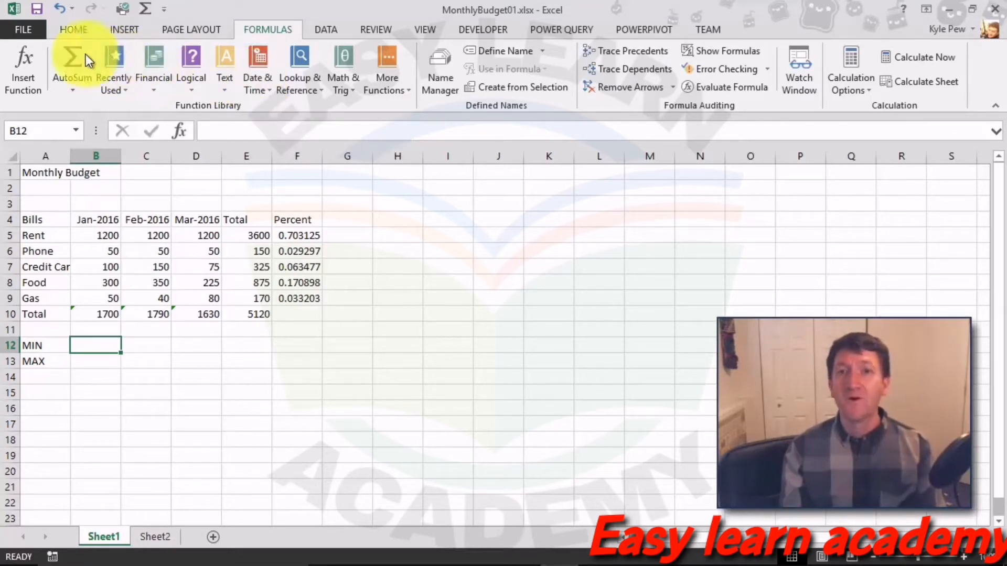
Step: Insert =MIN(B5:B9) into B12 via Insert Function, showing January's lowest bill, 50
left_click(28, 71)
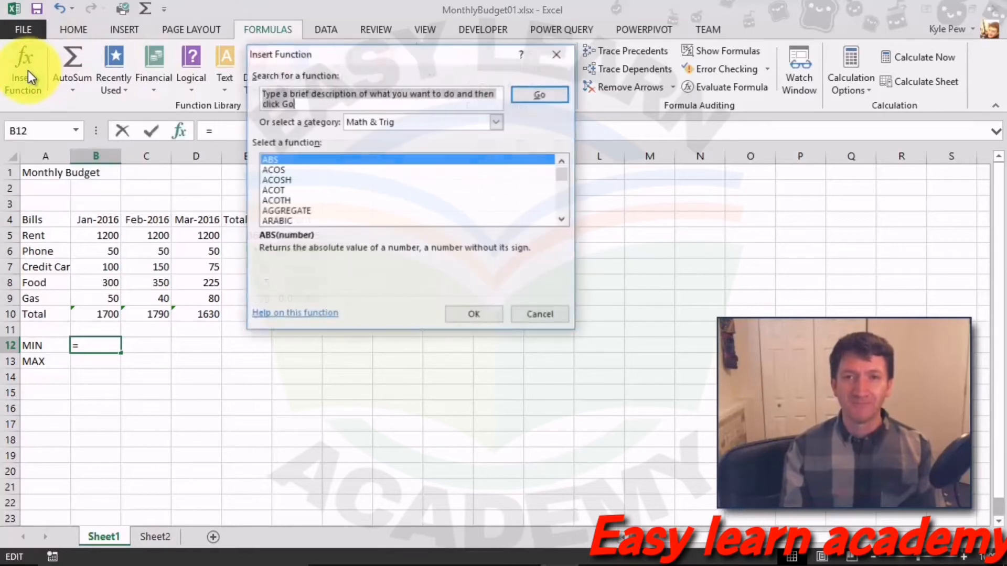
left_click_drag(304, 61, 106, 62)
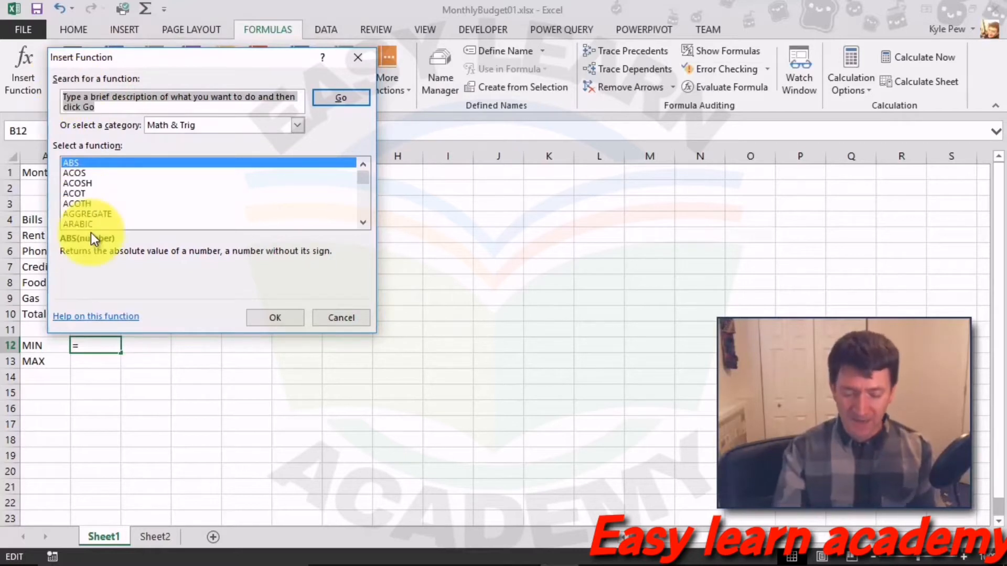
type("min")
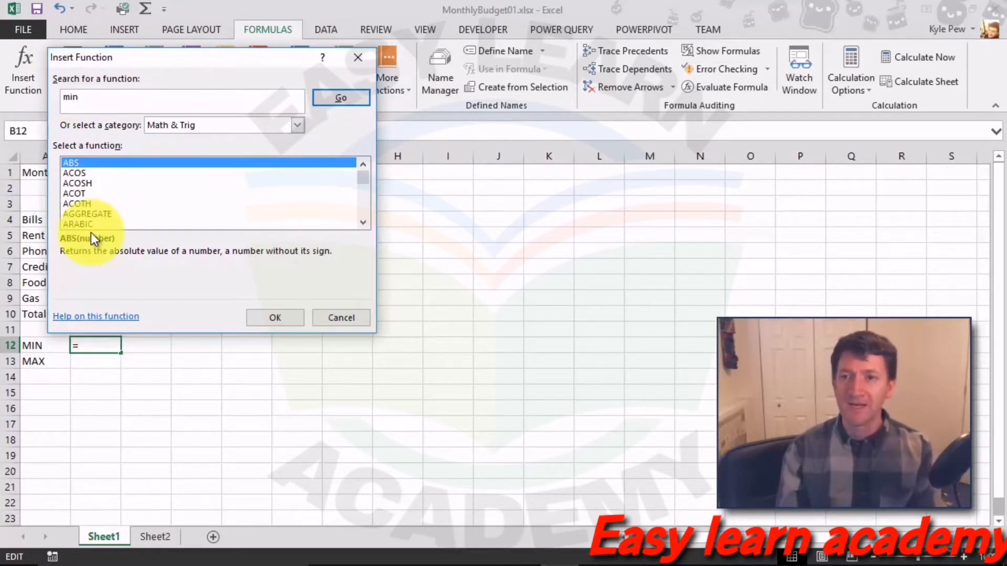
left_click(351, 102)
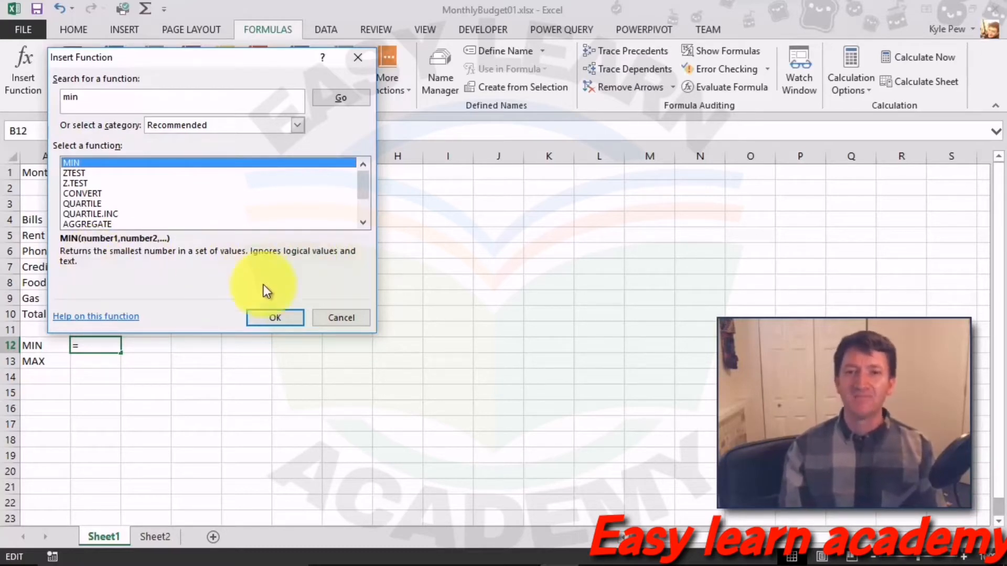
left_click(267, 317)
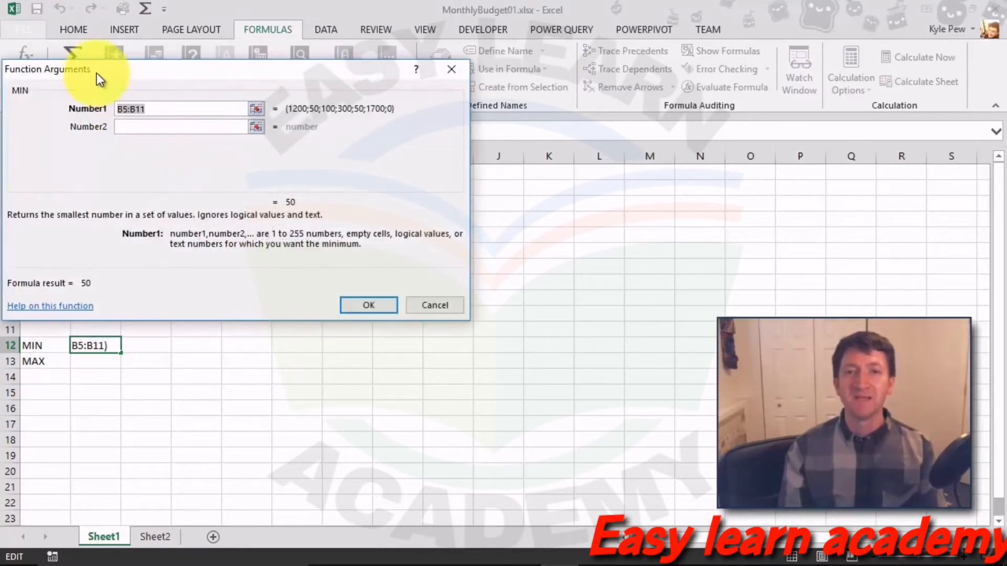
left_click_drag(96, 74, 124, 81)
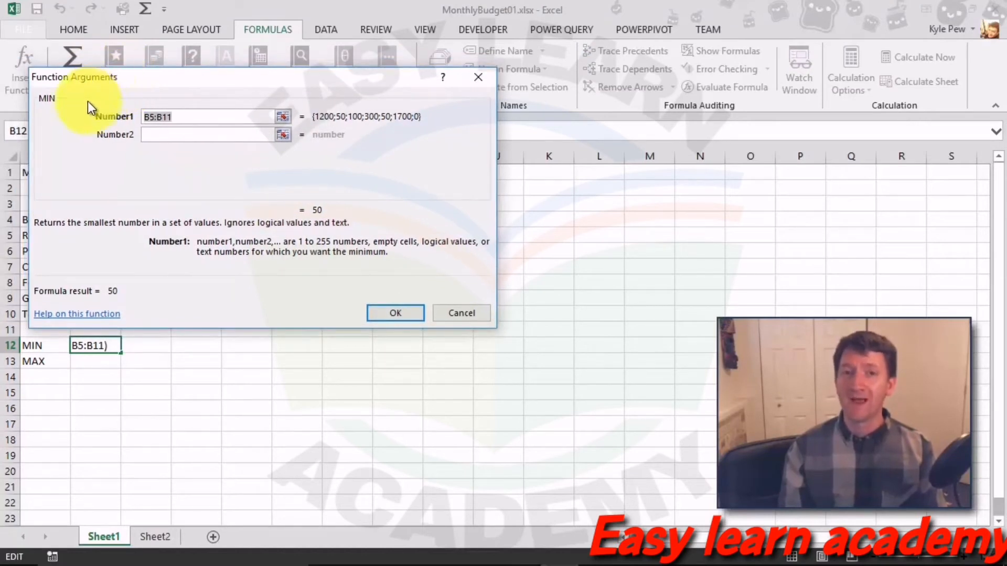
left_click_drag(116, 84, 224, 87)
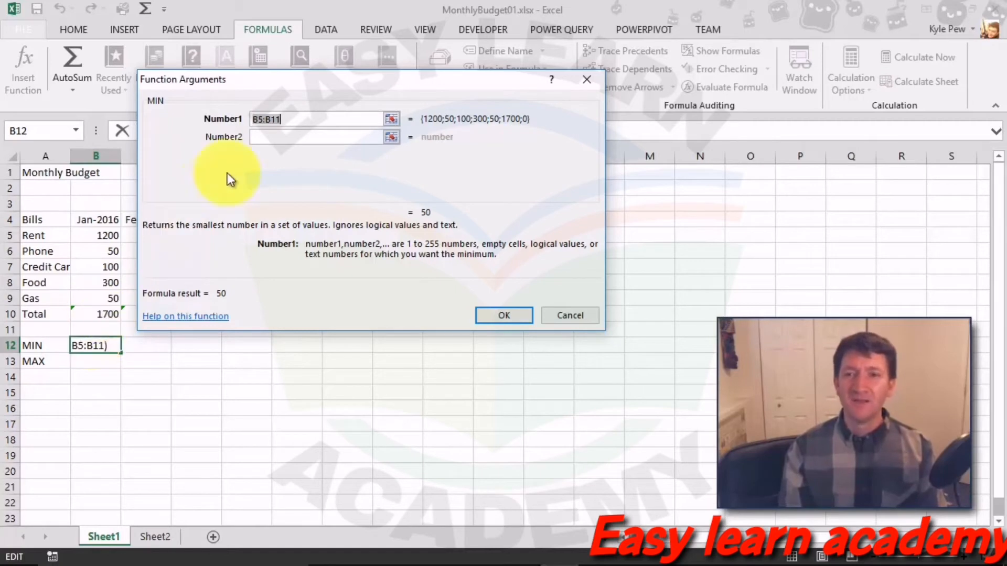
left_click_drag(94, 237, 96, 295)
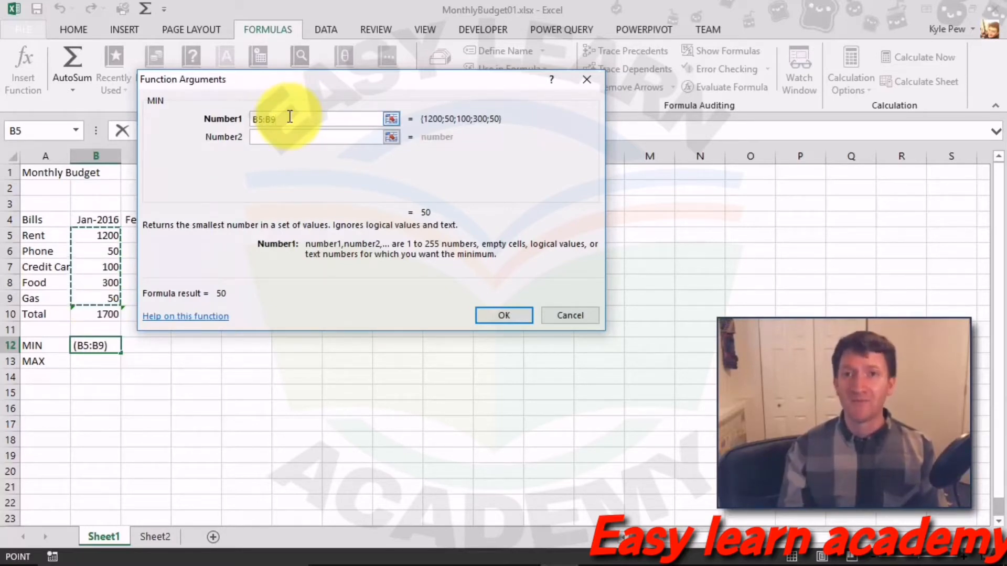
left_click(492, 315)
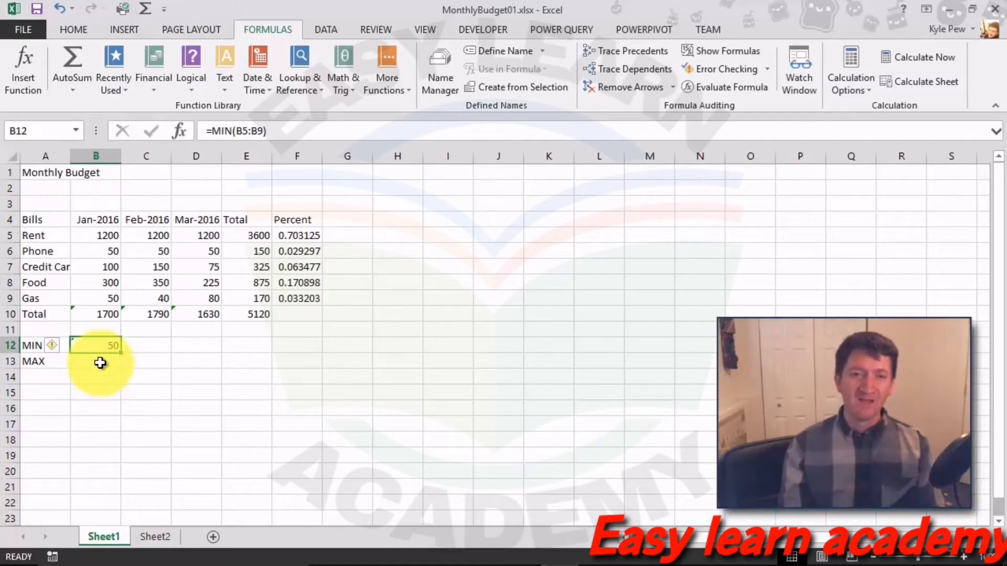
left_click(102, 361)
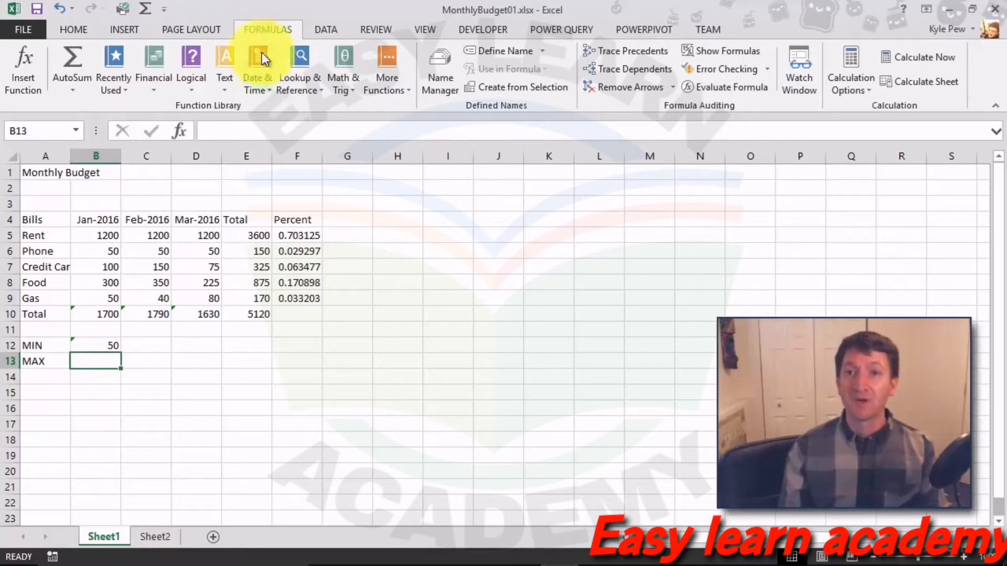
Step: Insert =MAX(B5:B9) into B13 via Insert Function, showing January's highest bill, 1200
left_click(17, 67)
left_click_drag(247, 72, 96, 87)
type("max")
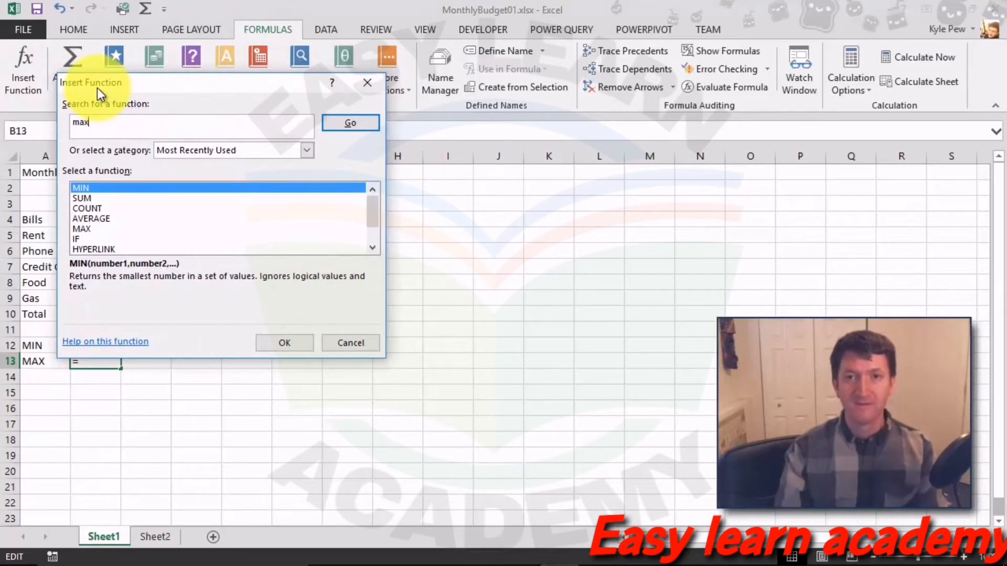
left_click(348, 121)
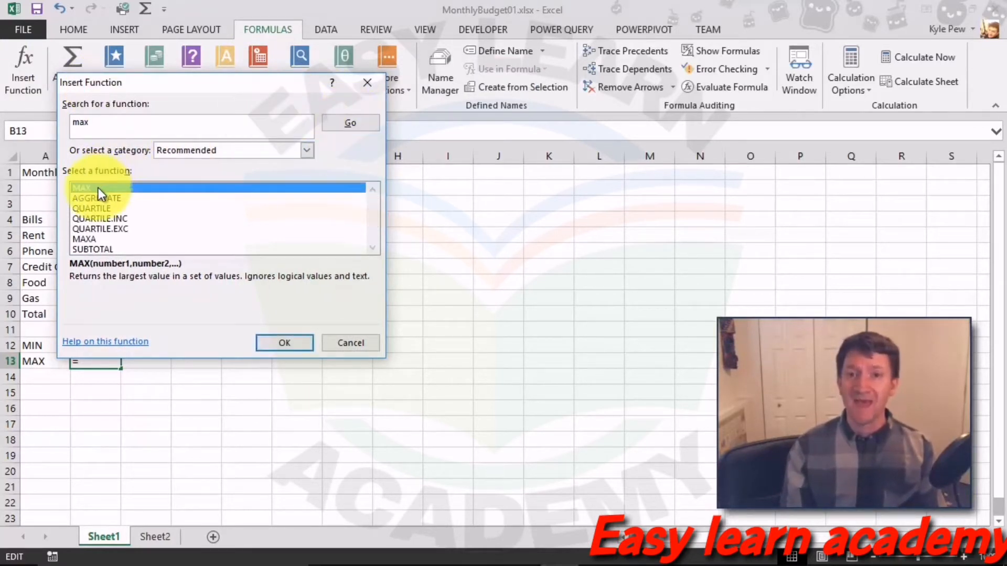
left_click(273, 340)
left_click_drag(108, 95, 201, 81)
left_click(292, 124)
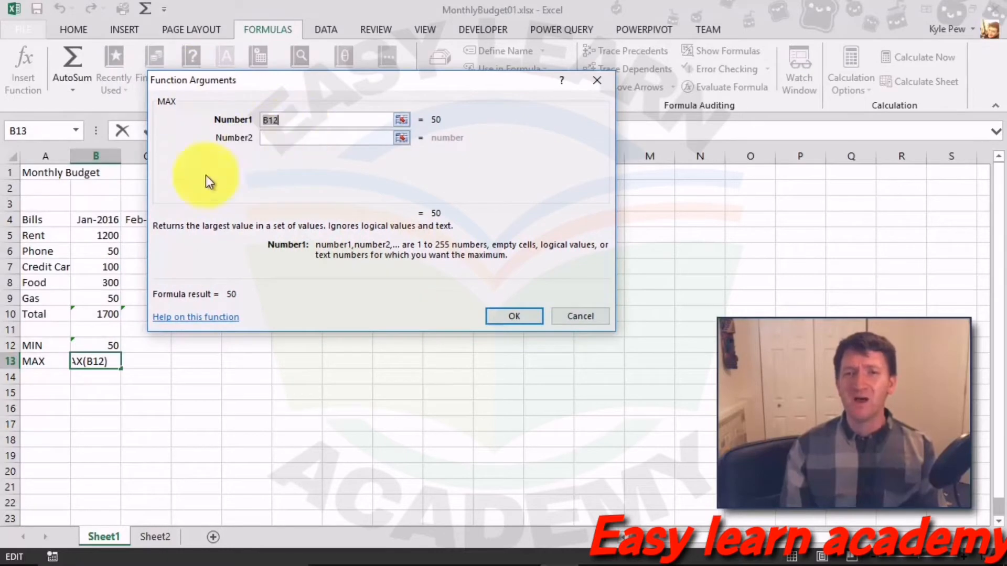
left_click(108, 234)
left_click_drag(108, 235, 107, 299)
left_click(500, 319)
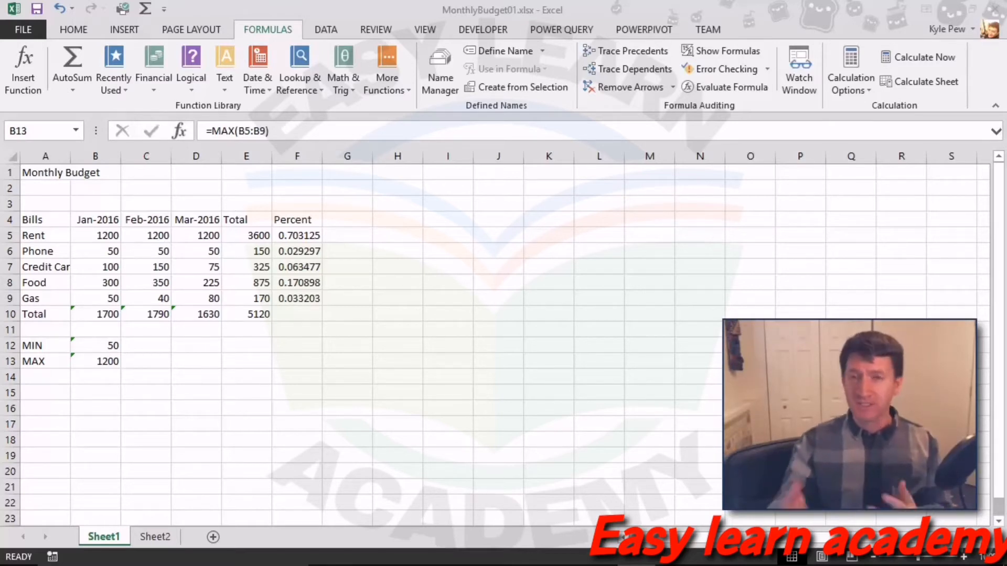
left_click(47, 384)
left_click(32, 382)
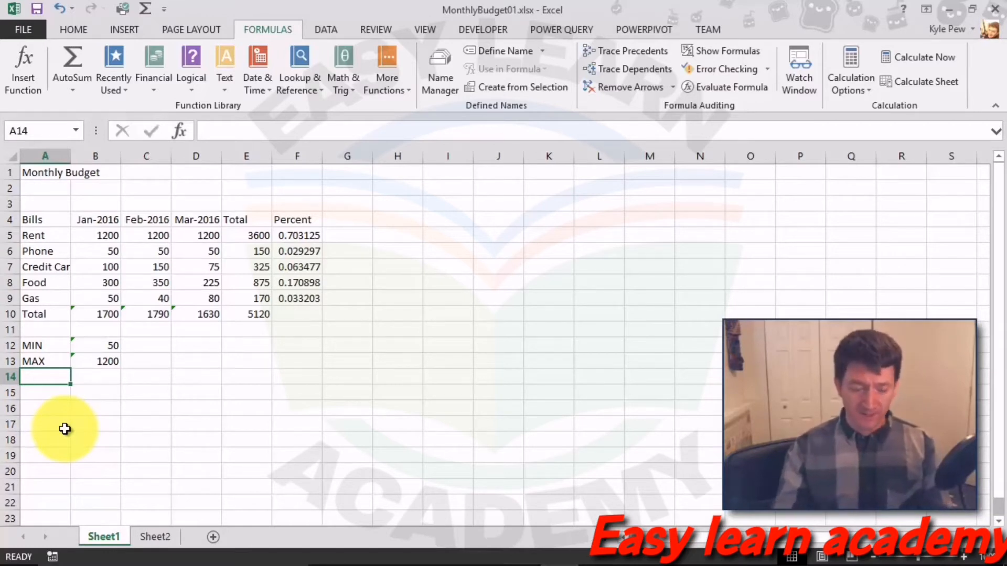
Step: Enter the label 'AVERAGE' in A14 and move to B14
type("AVERAGE")
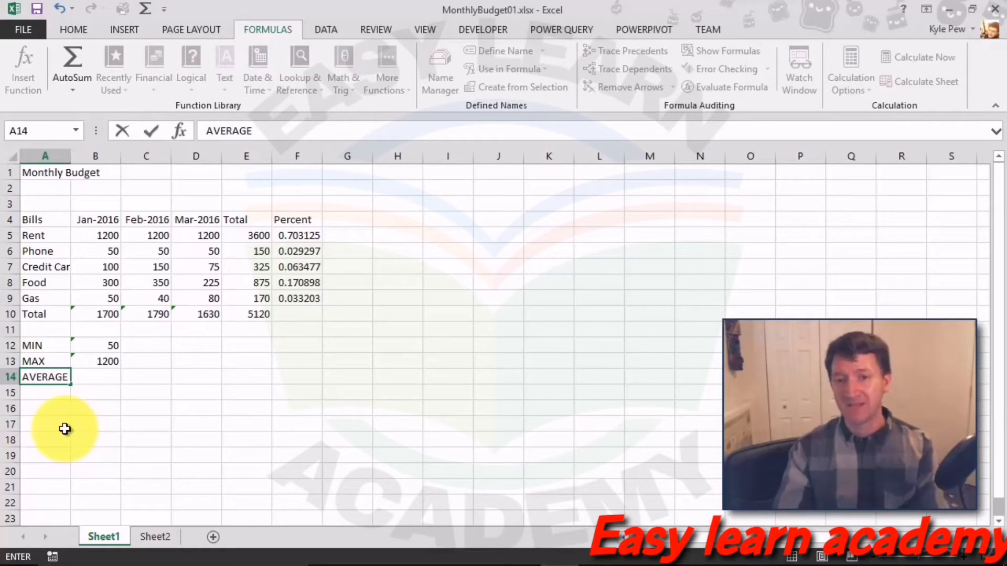
key("Tab")
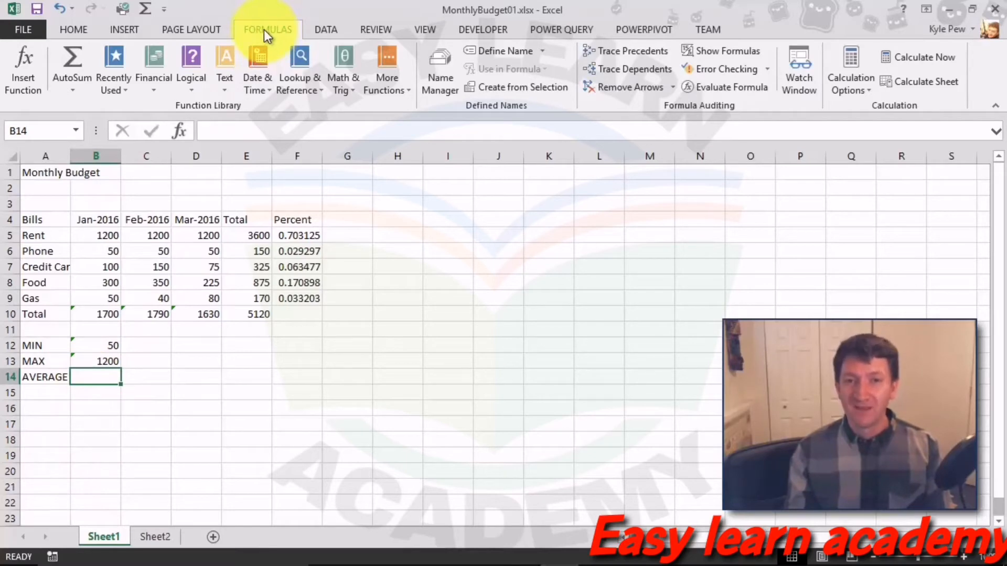
Step: Insert =AVERAGE(B5:B9) into B14, showing January's average bill of 340
left_click(28, 65)
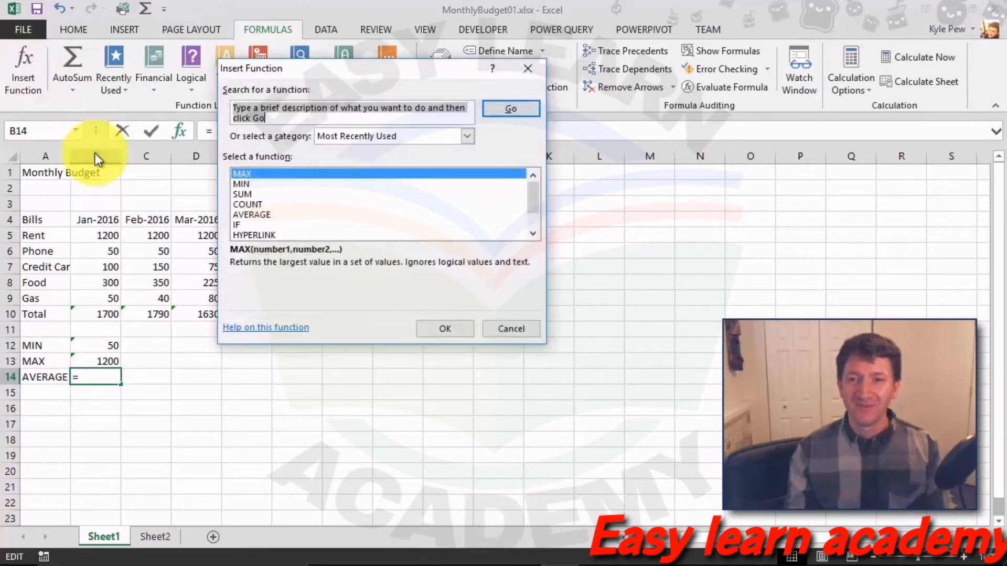
type("average")
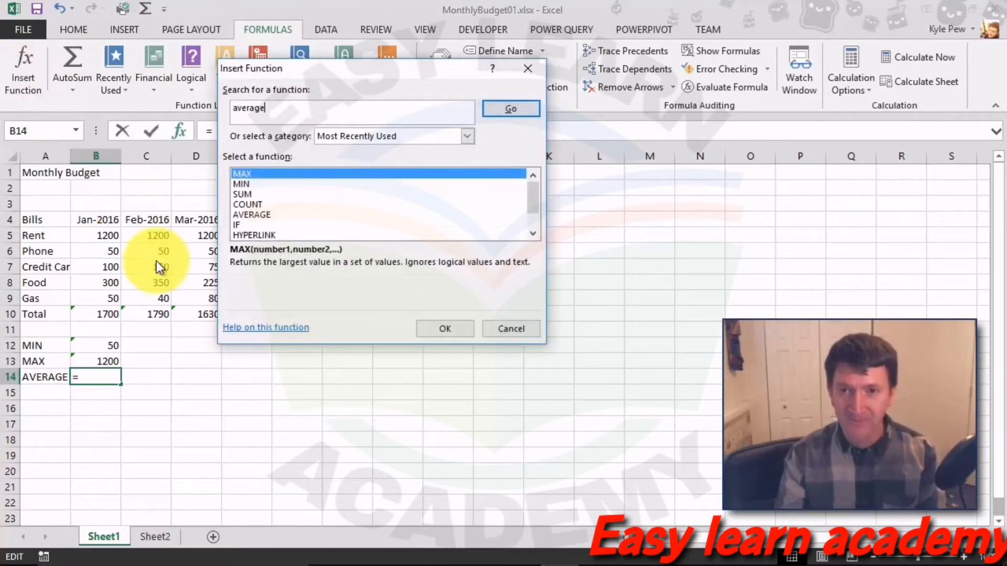
left_click(503, 116)
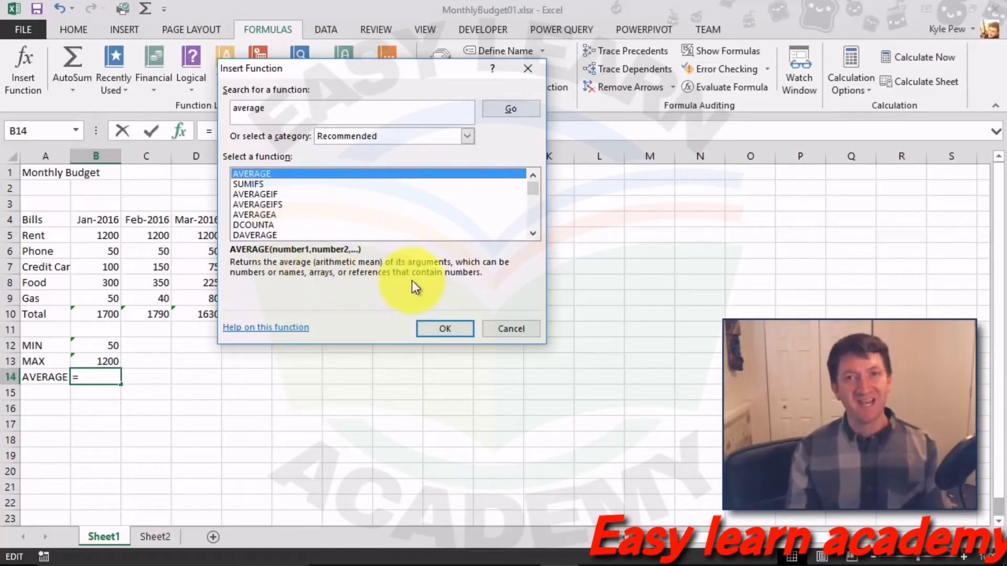
left_click(424, 333)
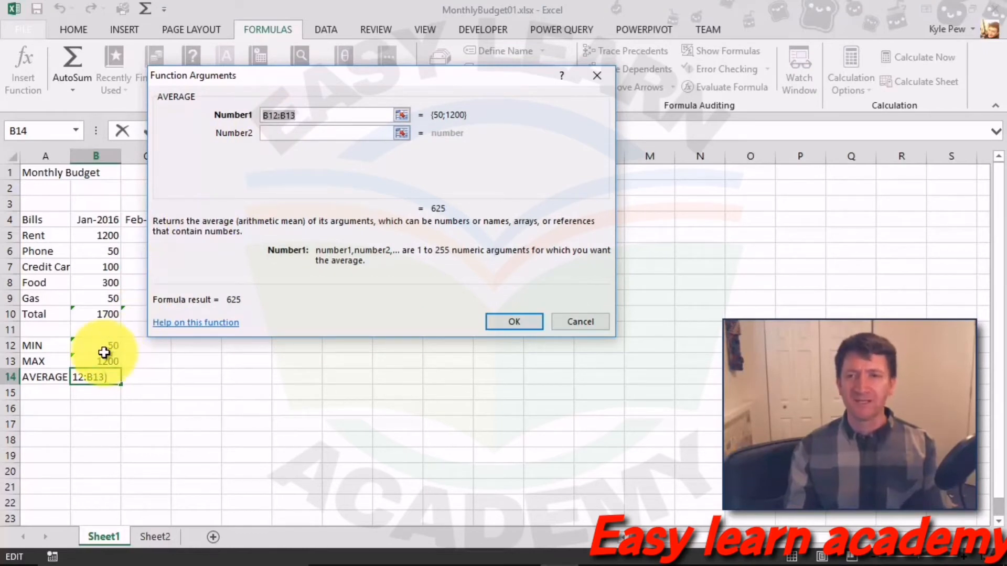
left_click_drag(100, 234, 92, 295)
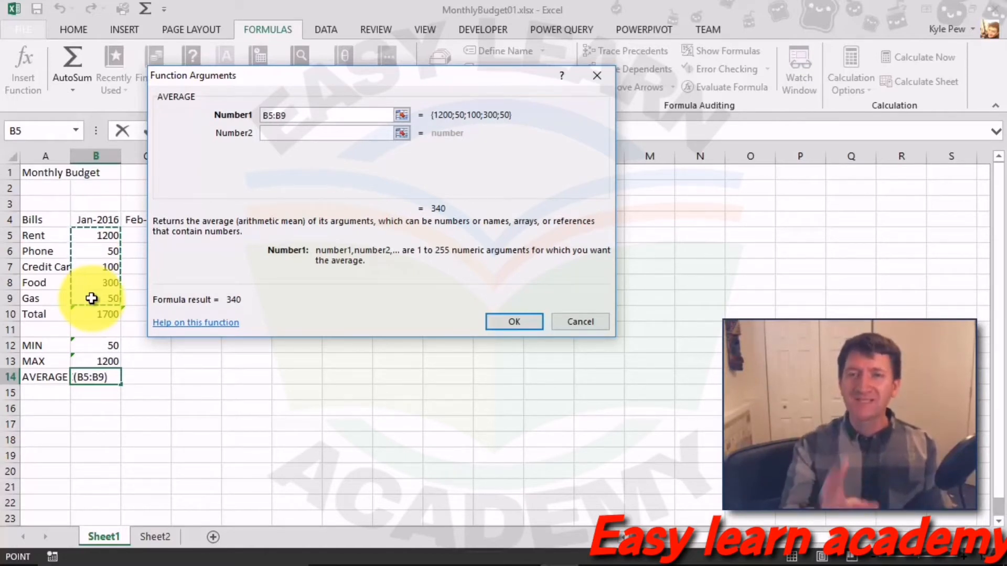
left_click(489, 324)
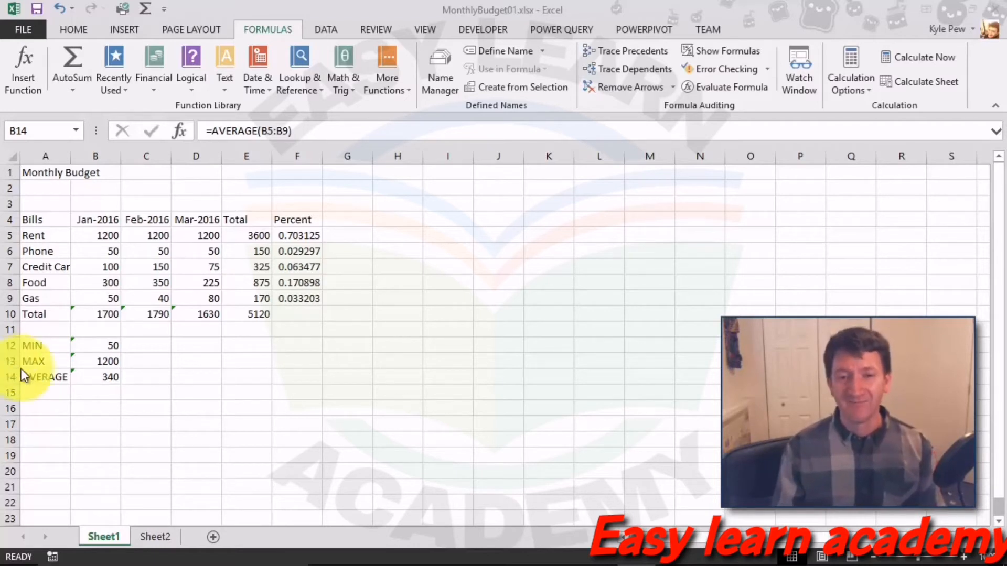
left_click(52, 394)
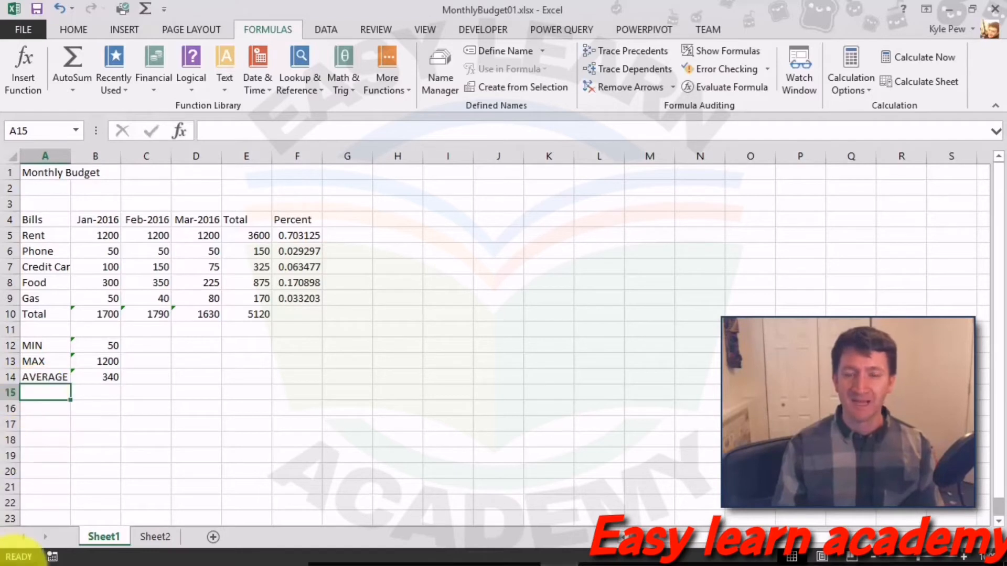
Step: Enter the label COUNT in A15
mouse_move(16, 564)
type("COUNT")
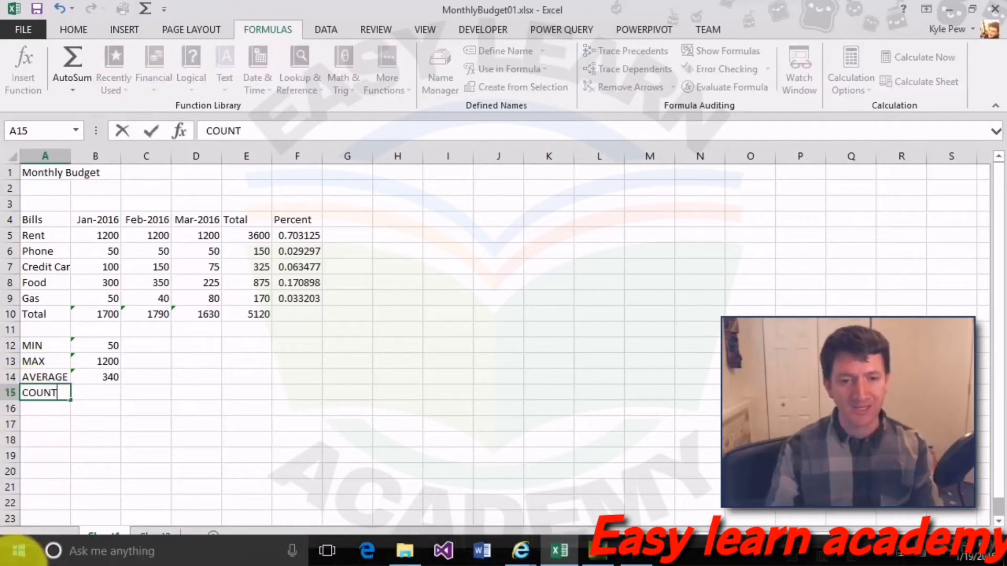
key("Tab")
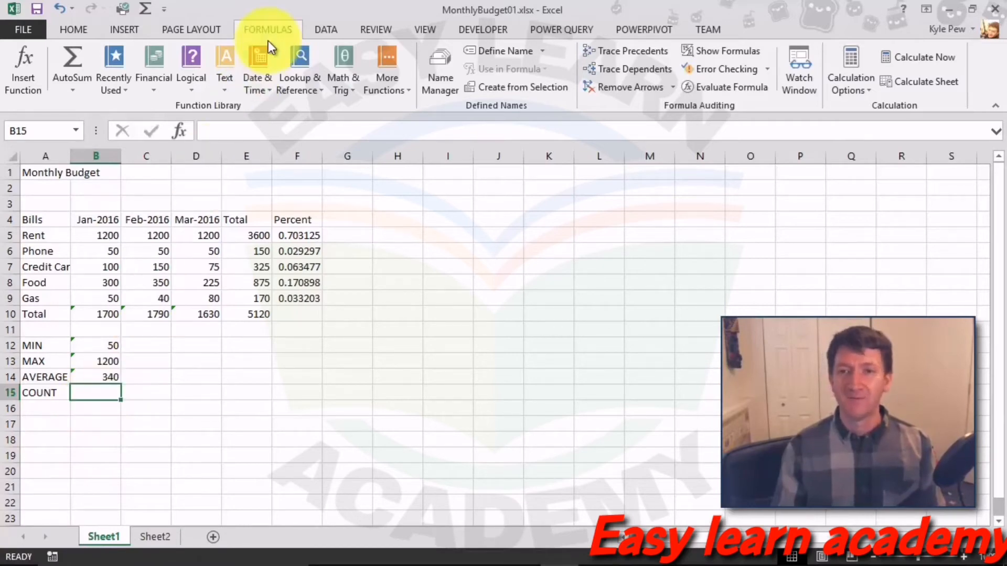
Step: Insert =COUNT(B5:B9) in B15 to count January's five bill amounts
left_click(29, 69)
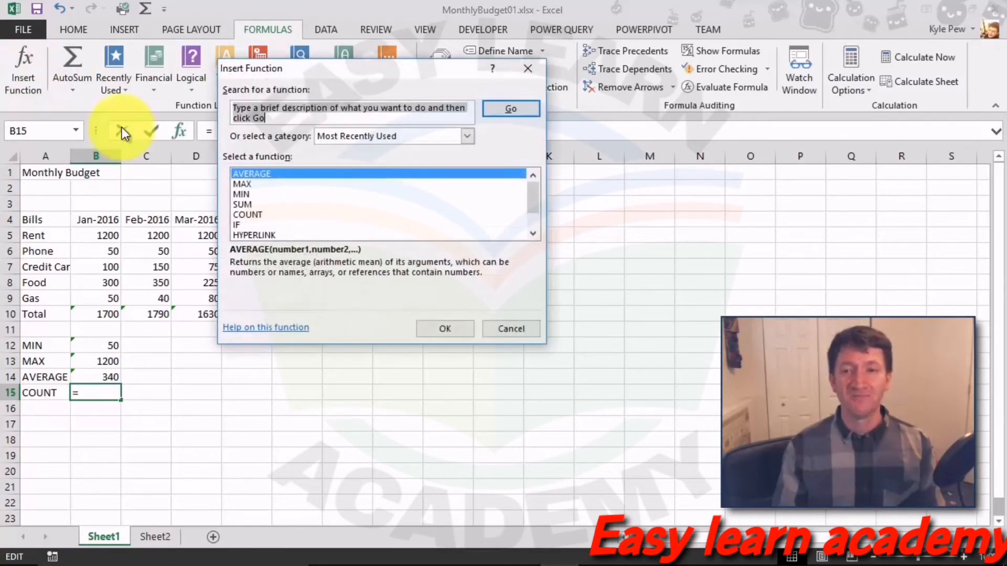
type("count")
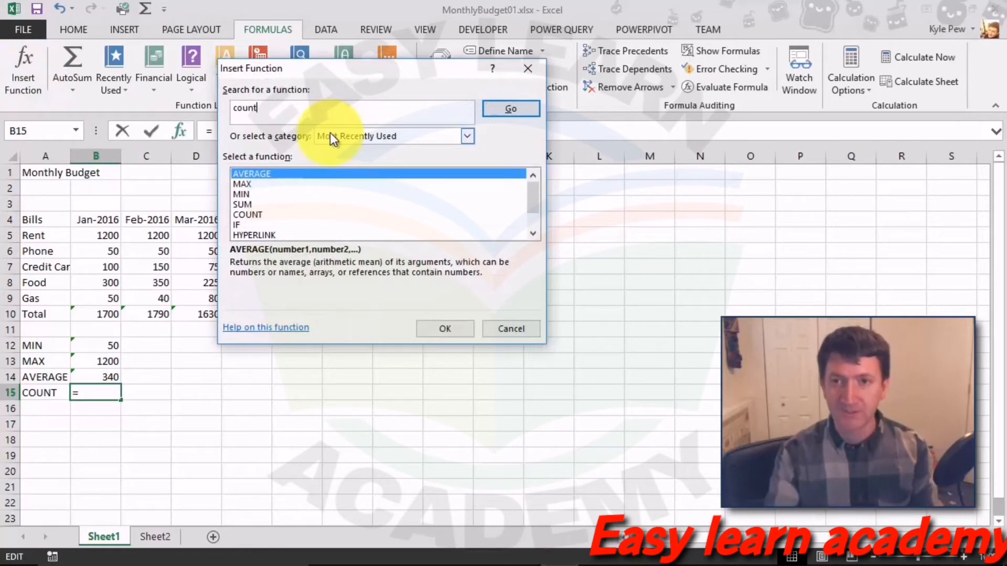
left_click(508, 109)
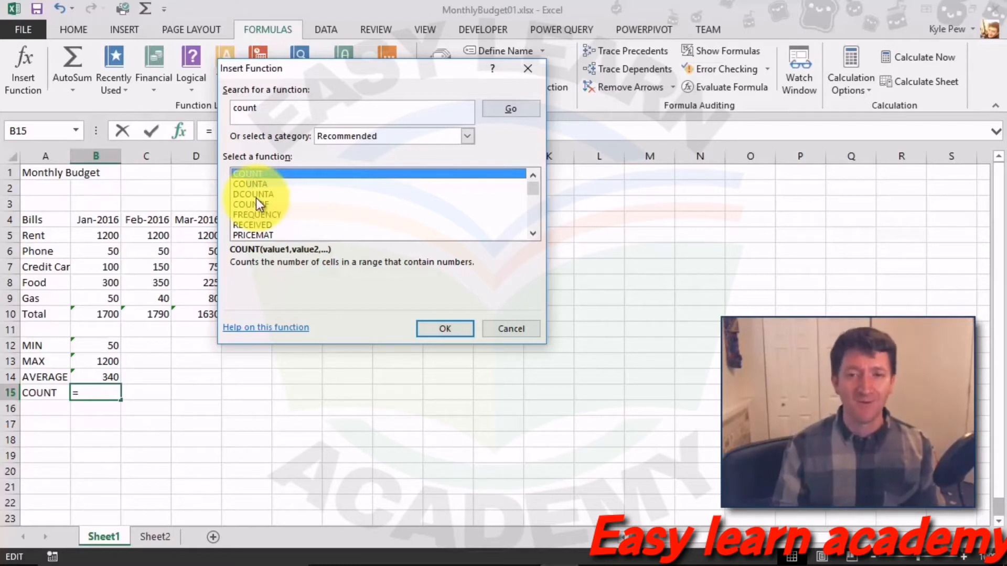
left_click(429, 325)
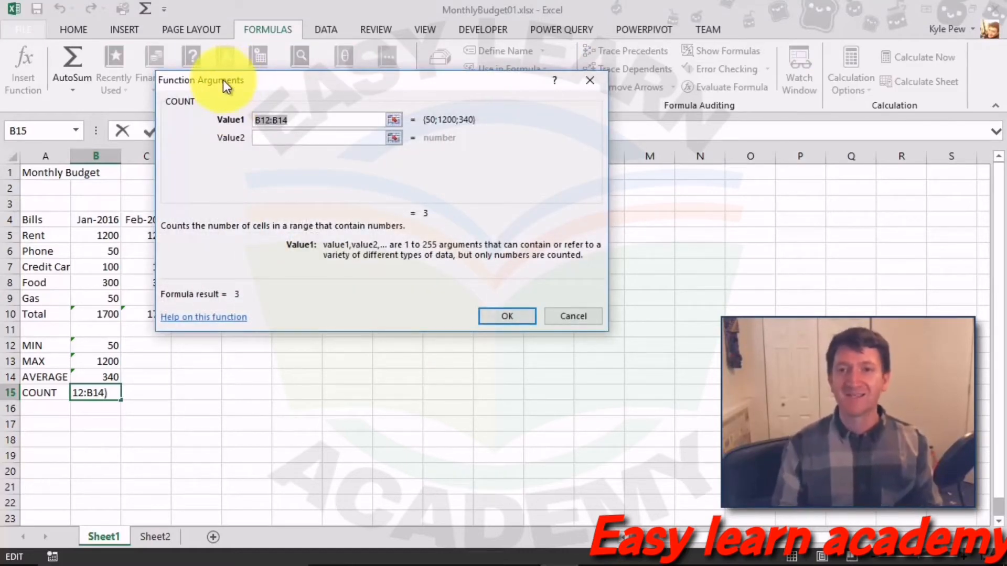
left_click(265, 121)
double_click(271, 125)
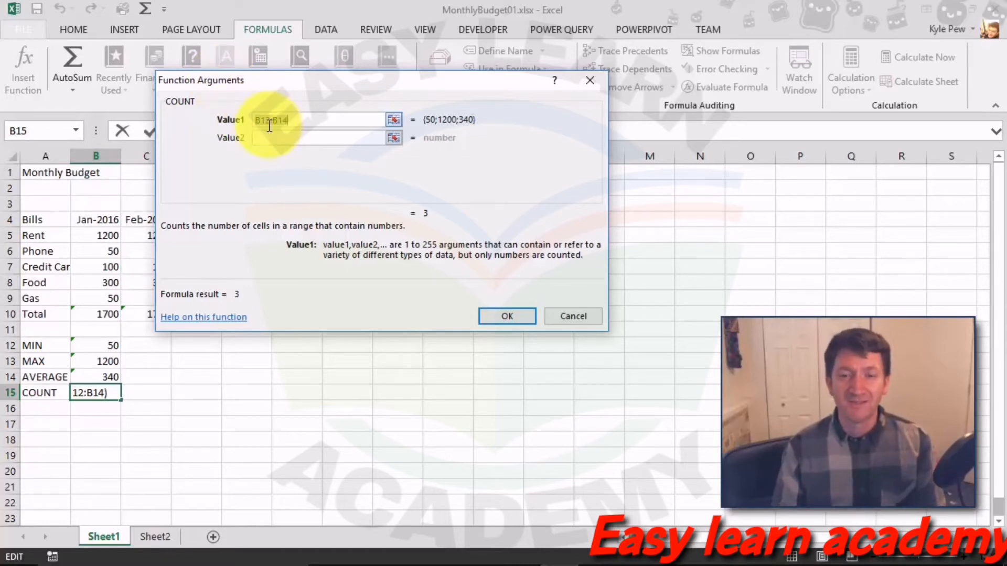
left_click_drag(97, 237, 97, 298)
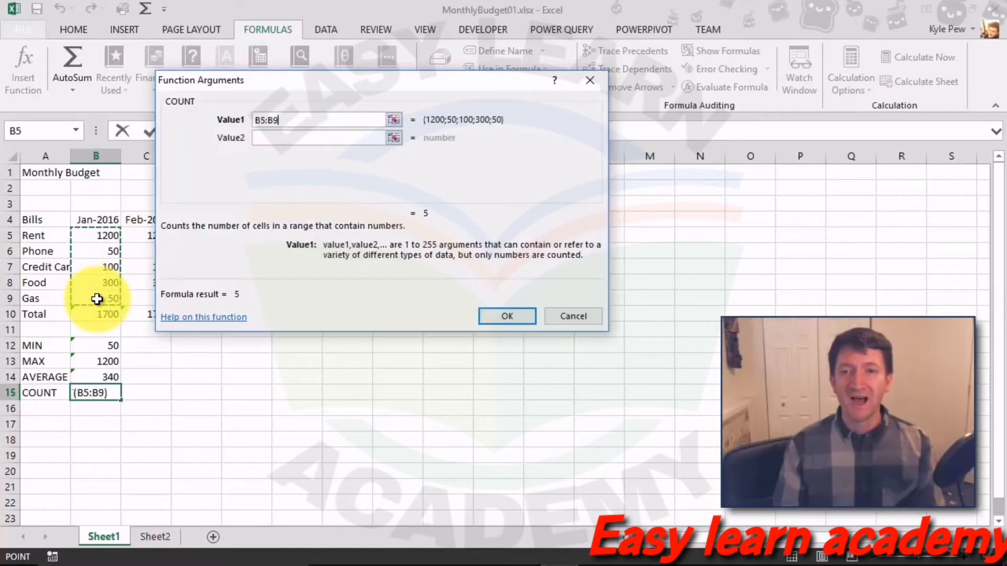
left_click(495, 313)
left_click(161, 449)
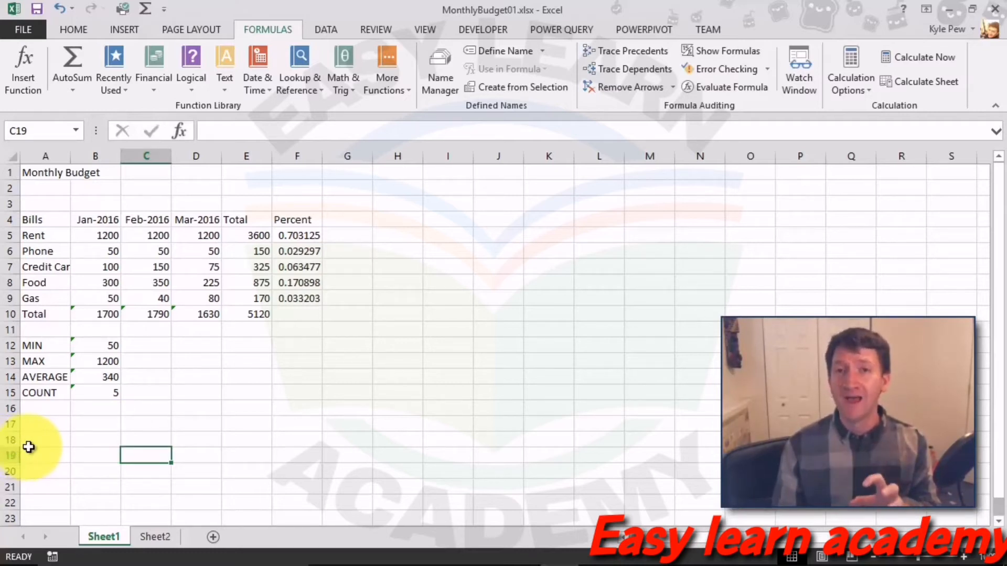
Step: Delete January's 100 in B7 to show the statistics updating
left_click(95, 266)
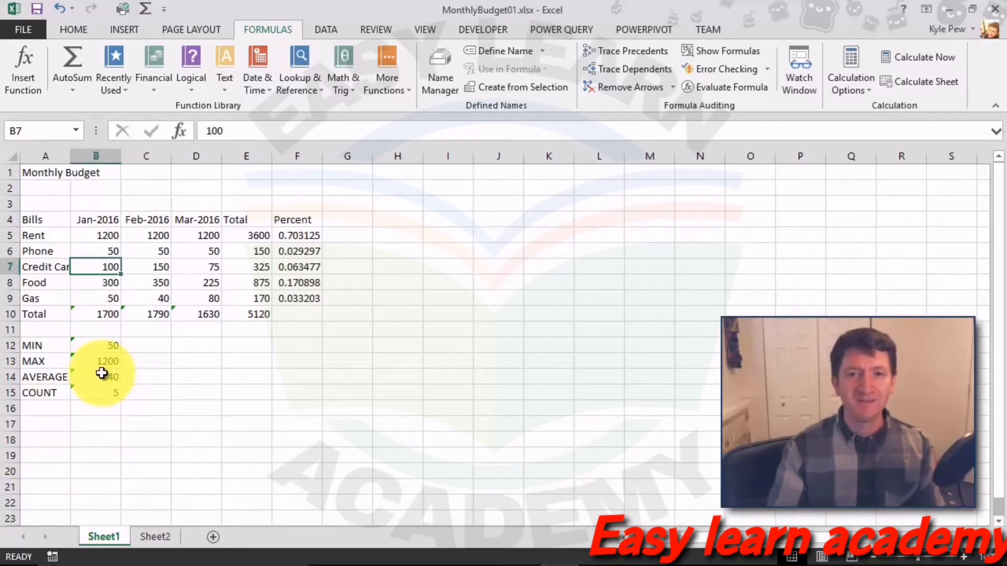
key("Delete")
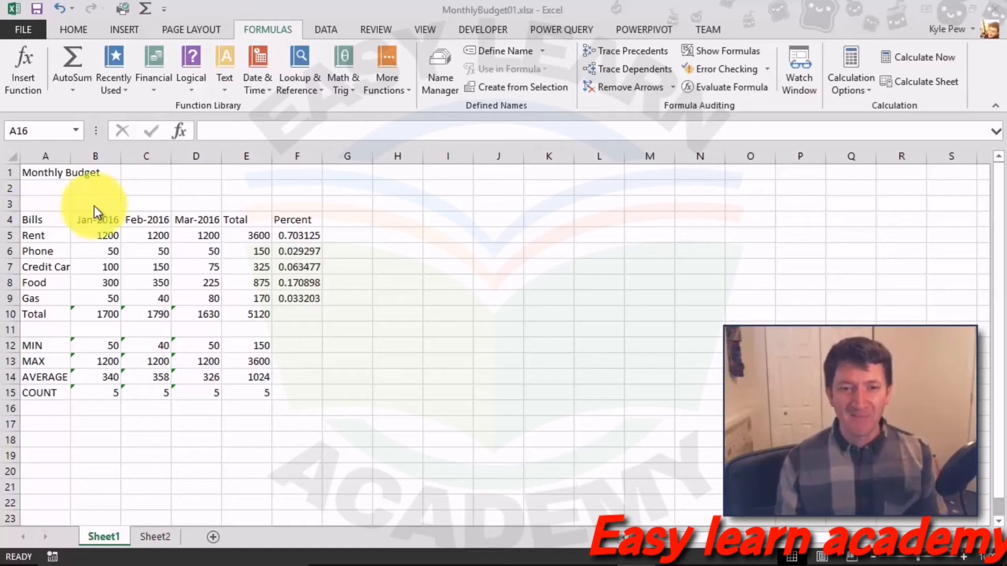
Step: Clear the row 10 totals B10:E10 and the Total column values E5:E9
left_click(100, 314)
left_click_drag(95, 316, 254, 320)
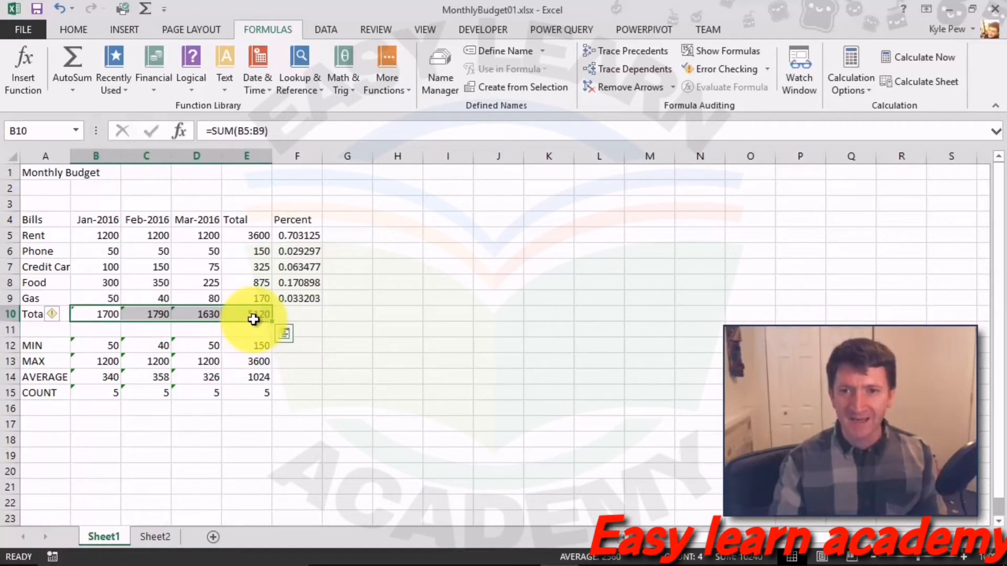
key("Delete")
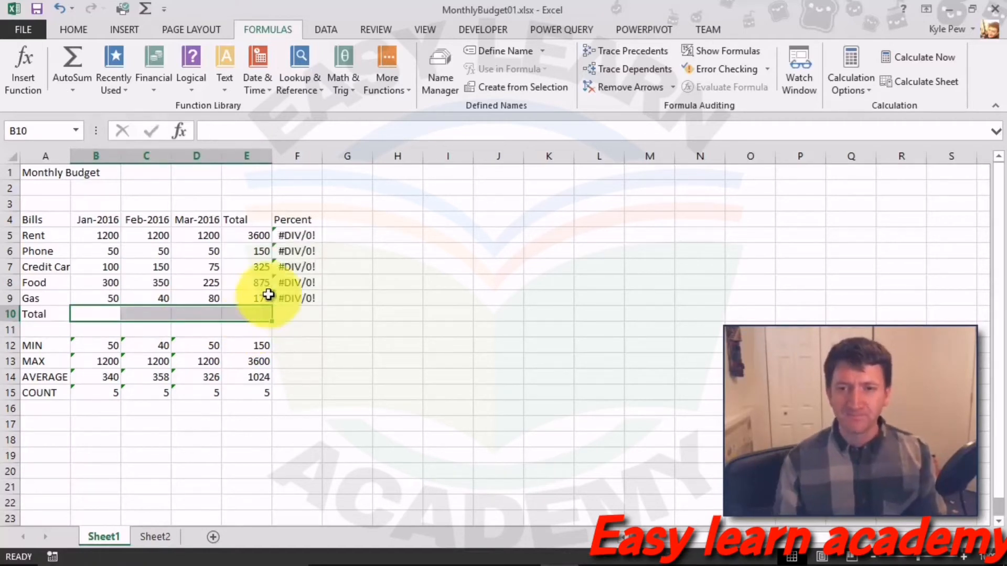
left_click_drag(255, 239, 243, 298)
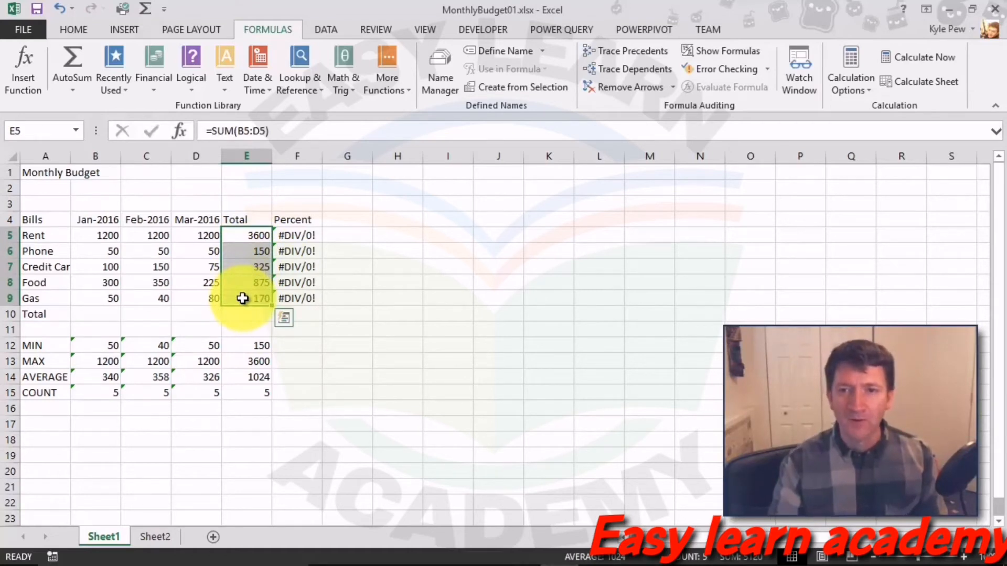
key("Delete")
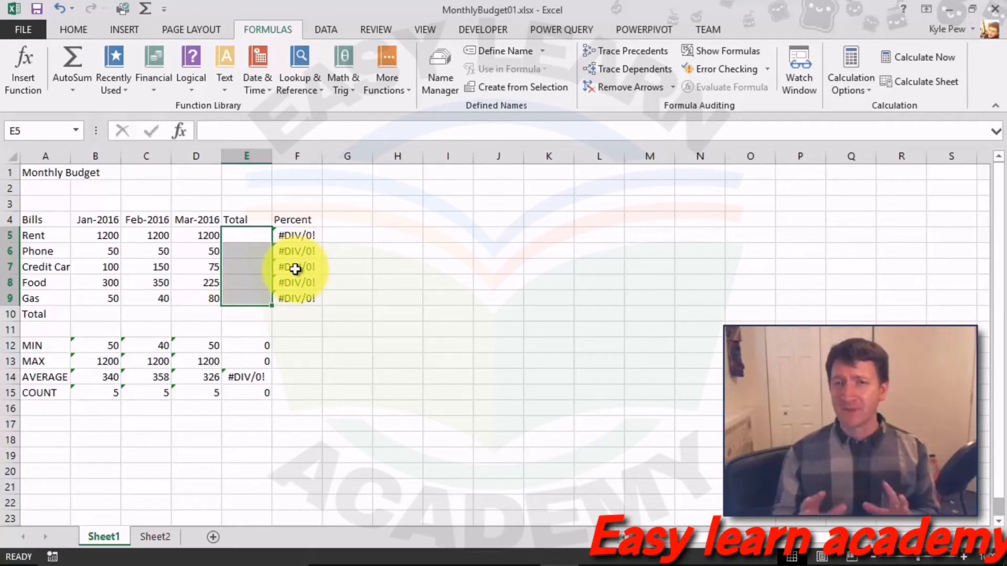
left_click(99, 315)
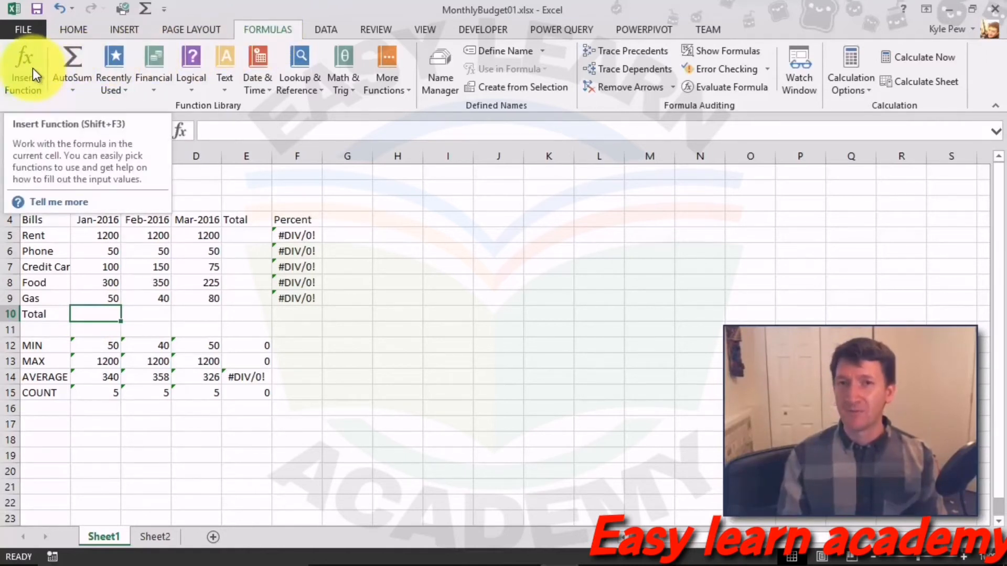
Step: AutoSum the monthly totals in B10, C10 and D10, giving 1700, 1790 and 1630
left_click(74, 58)
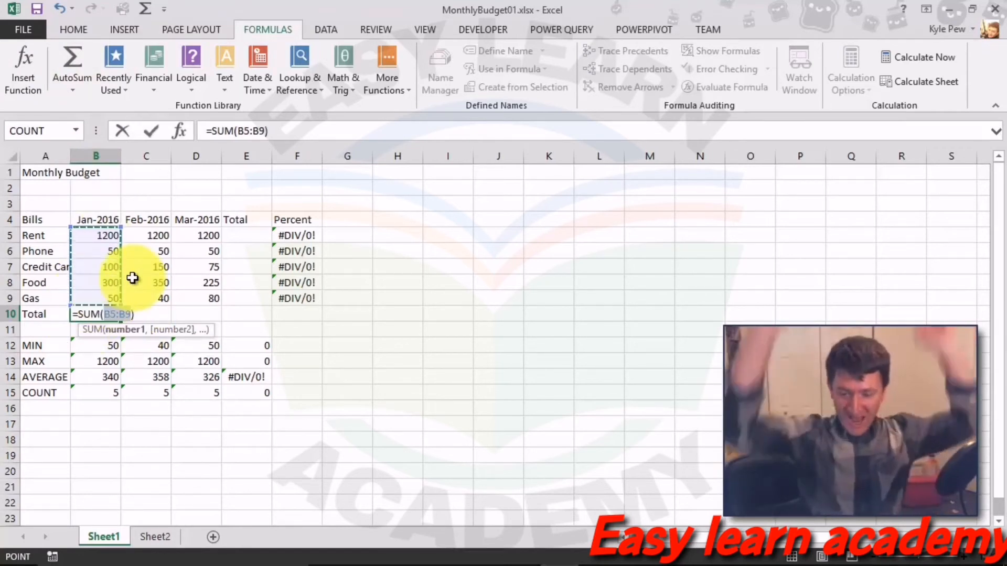
key("Return")
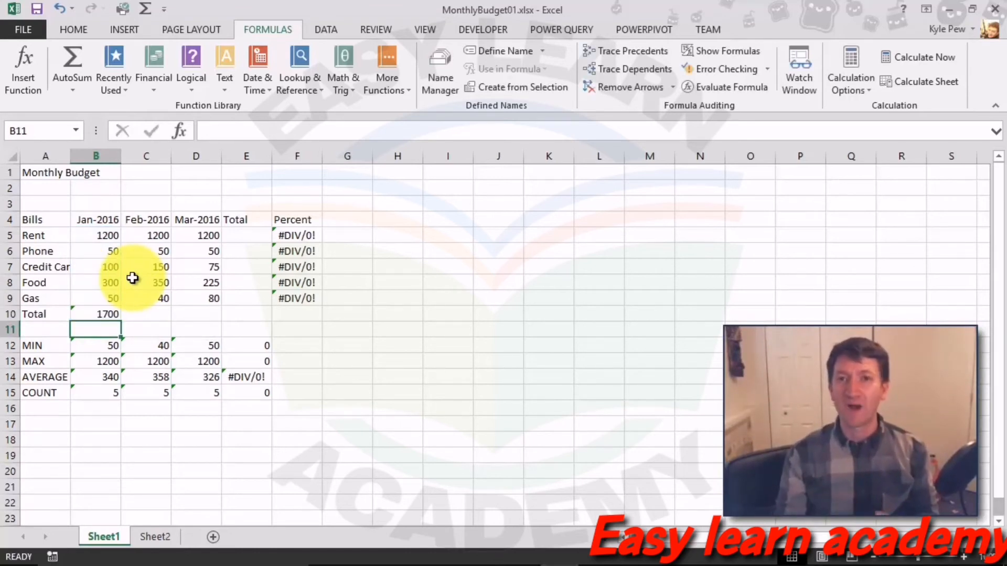
left_click(144, 317)
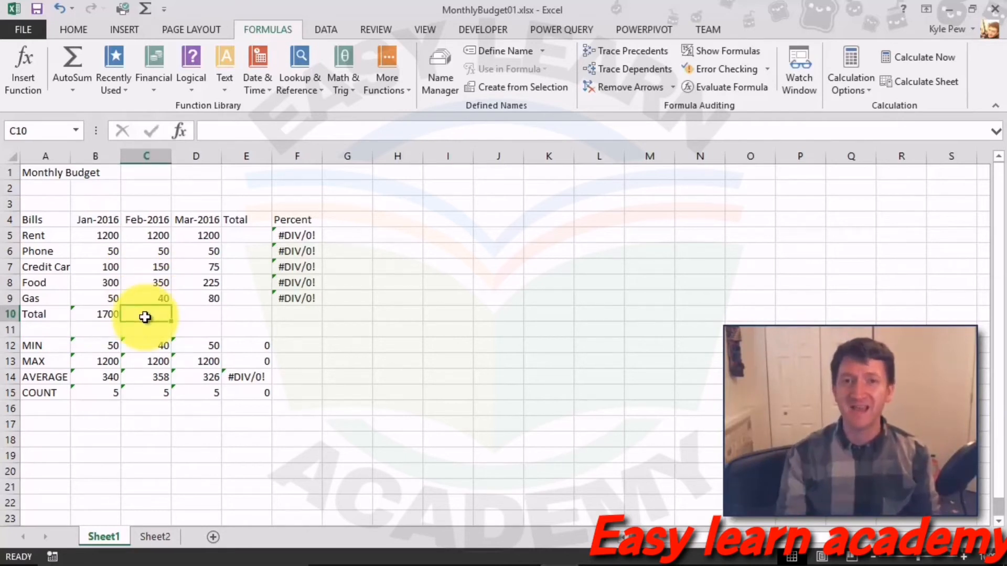
left_click(72, 58)
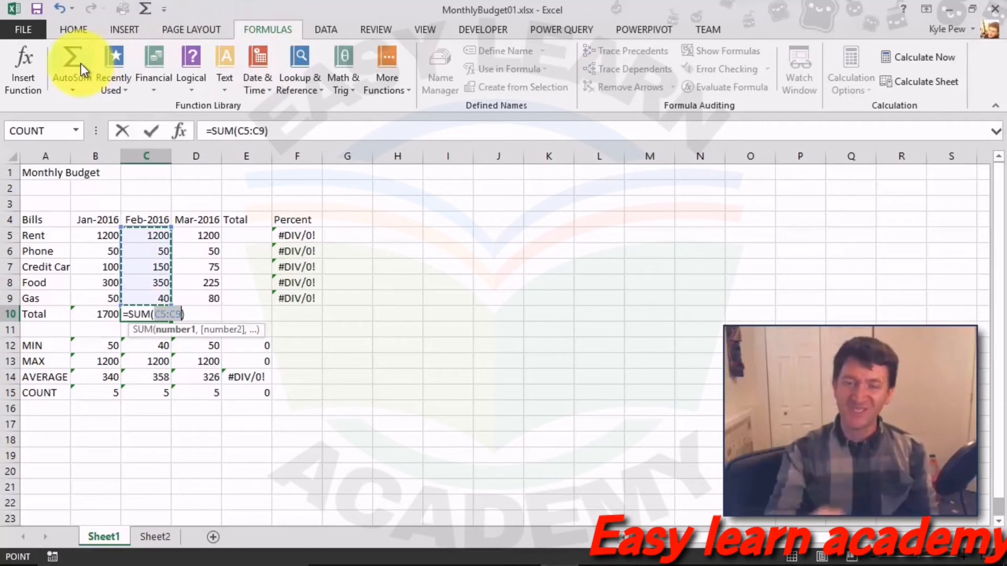
key("Return")
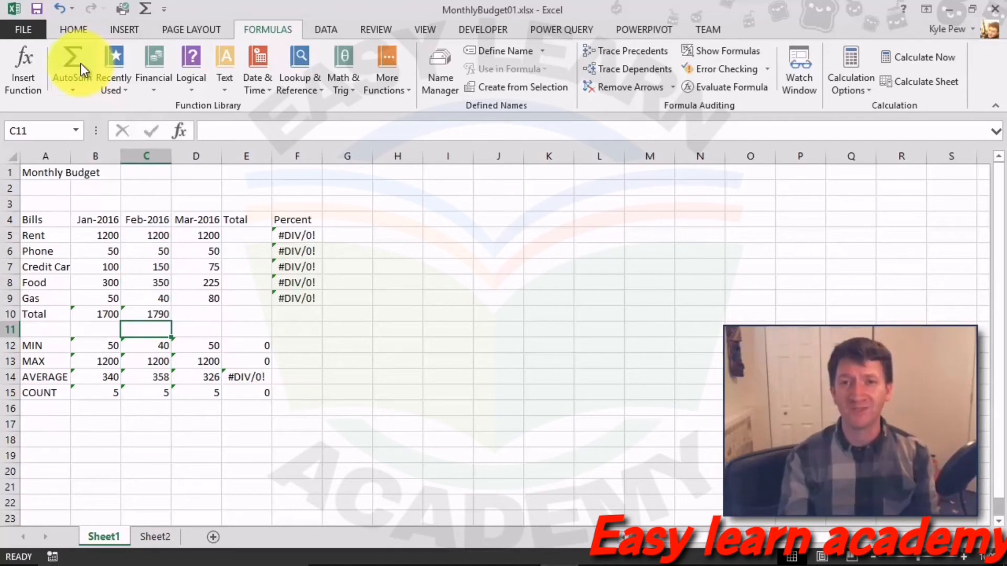
left_click(205, 310)
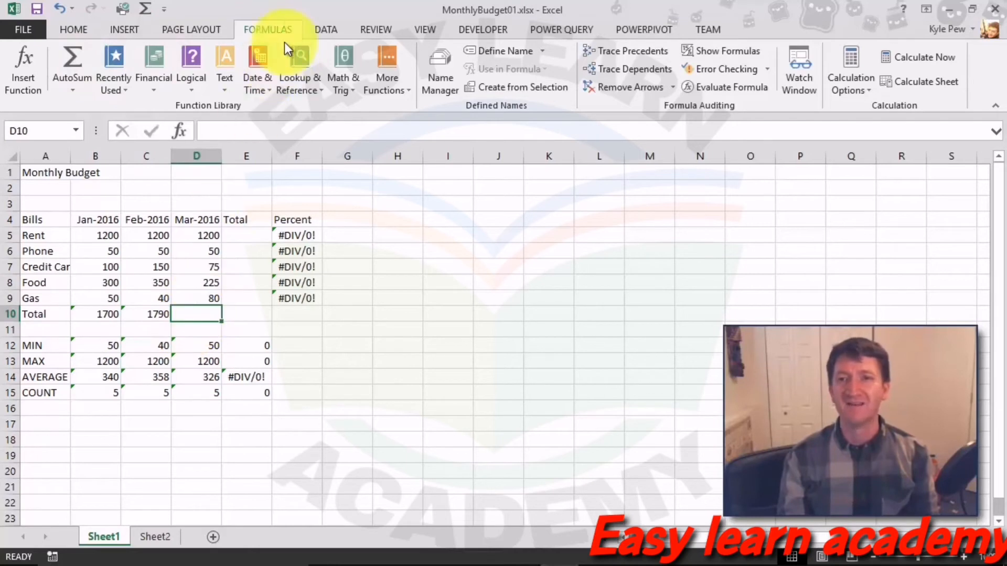
left_click(71, 59)
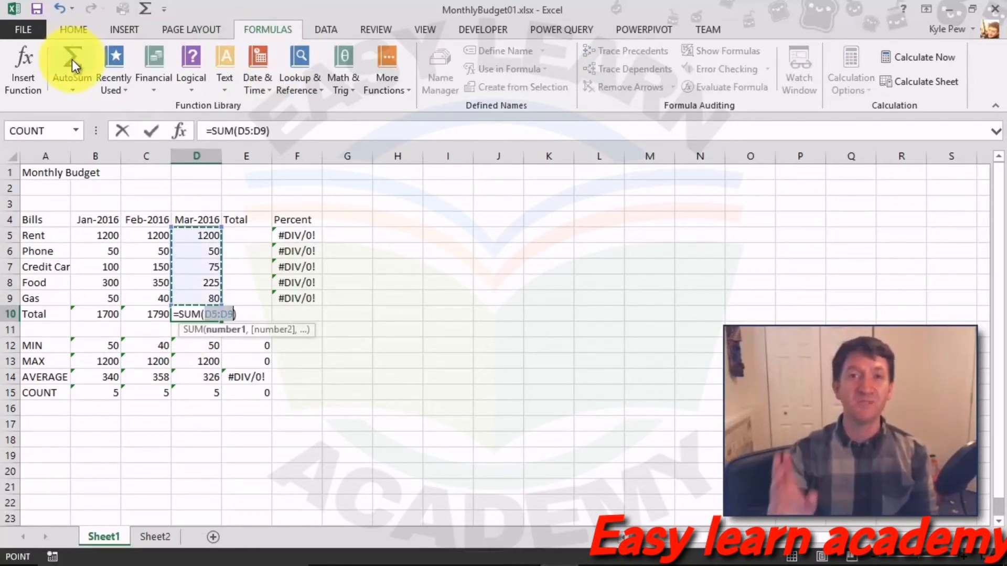
key("Return")
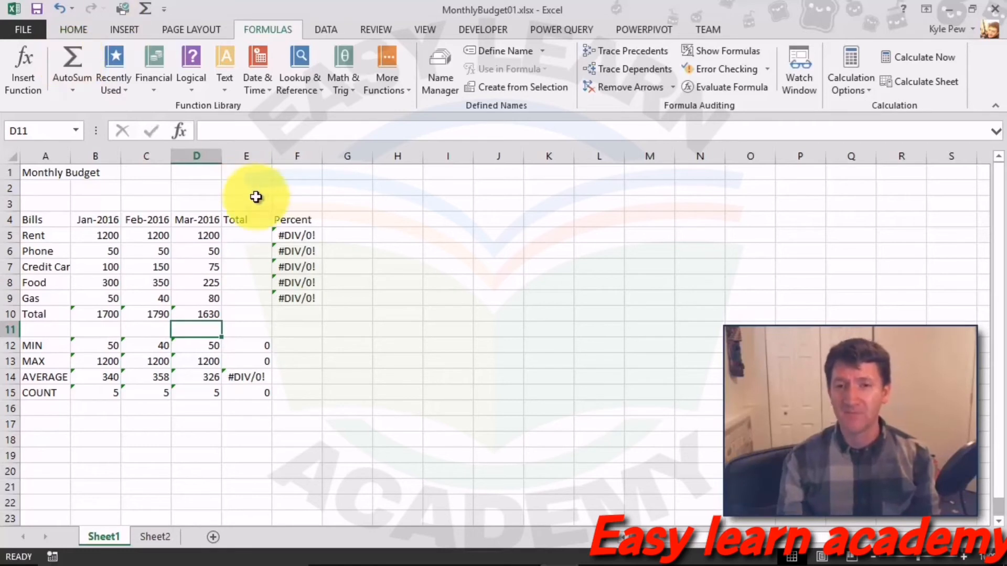
Step: AutoSum the Rent and Phone totals in E5 and E6, giving 3600 and 150
left_click(248, 240)
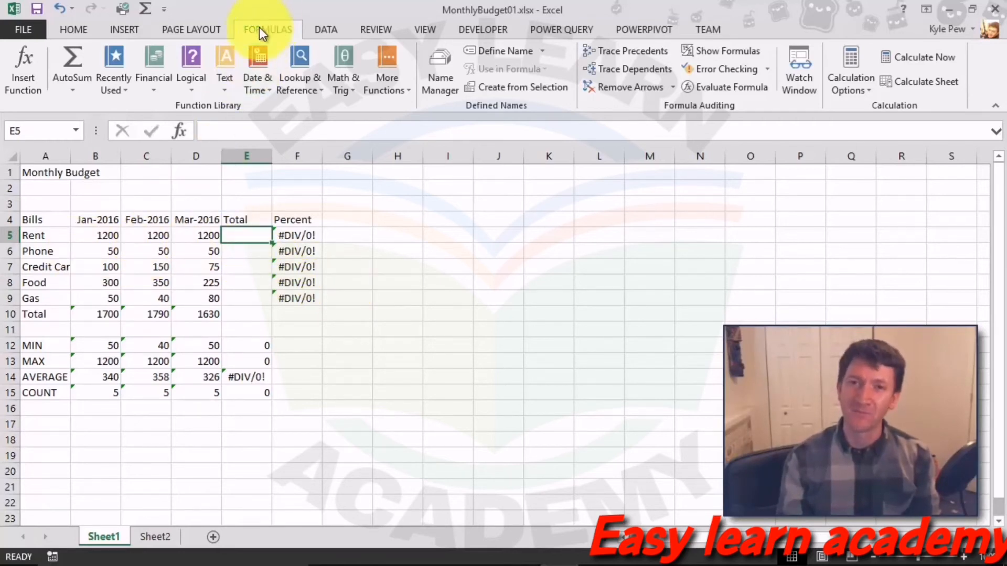
left_click(73, 61)
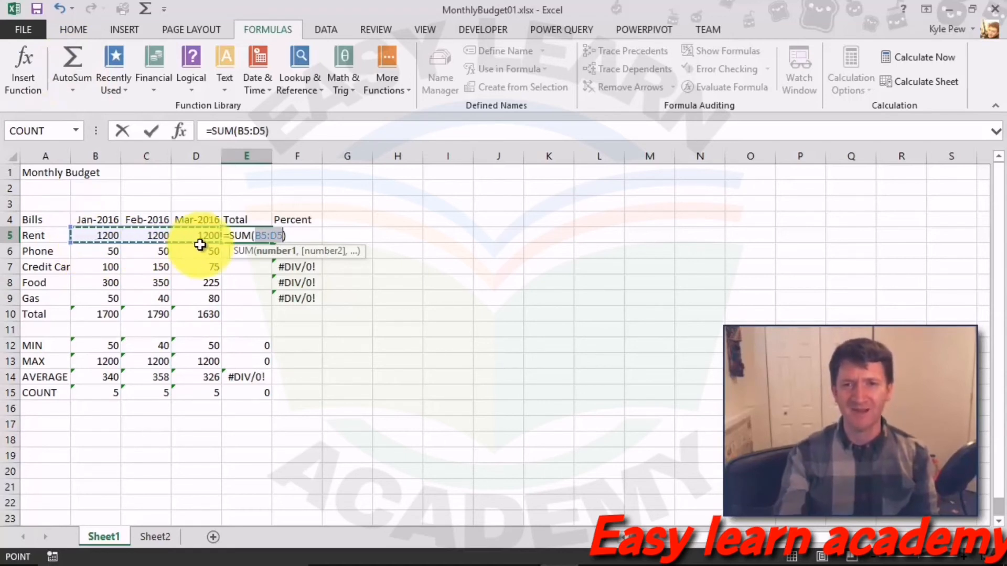
key("Return")
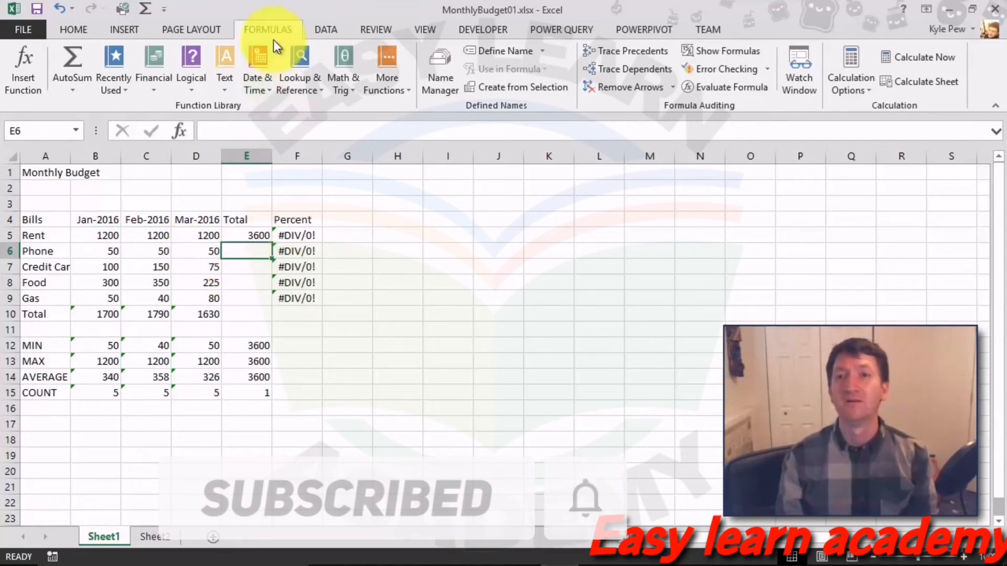
left_click(59, 55)
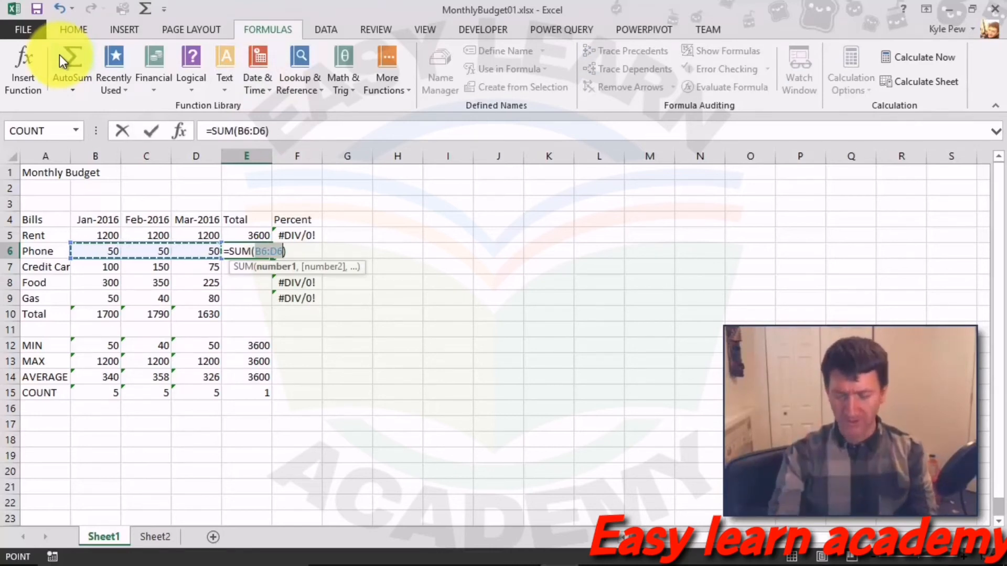
key("Return")
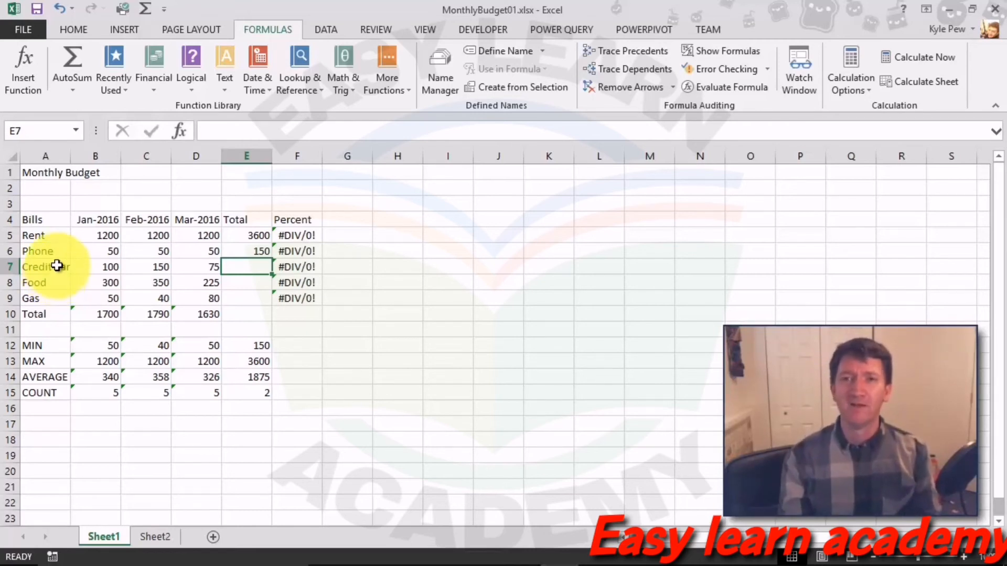
Step: AutoSum E7 over B7:D7 for a Credit Card total of 325, then start E8's sum
left_click(77, 54)
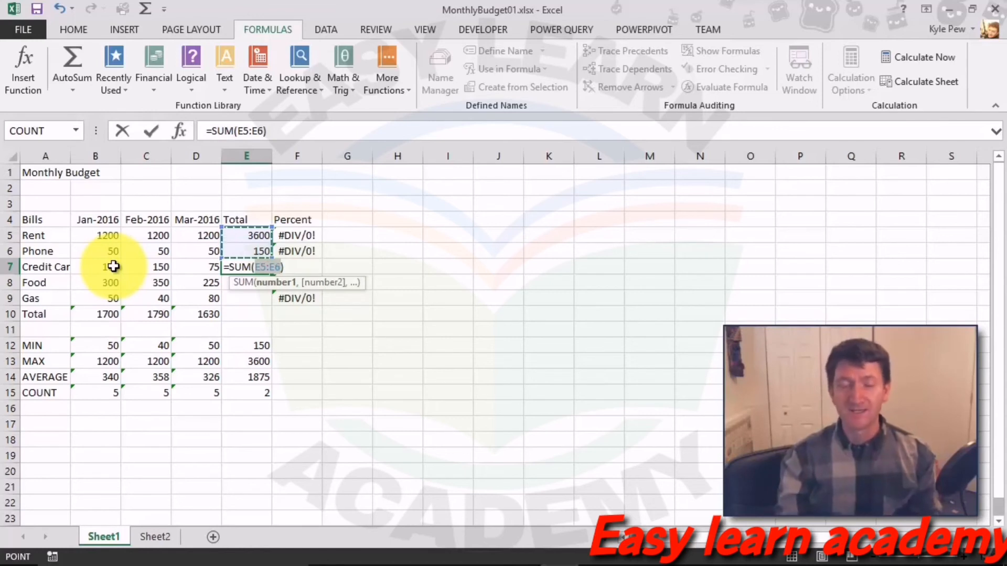
left_click_drag(111, 268, 180, 265)
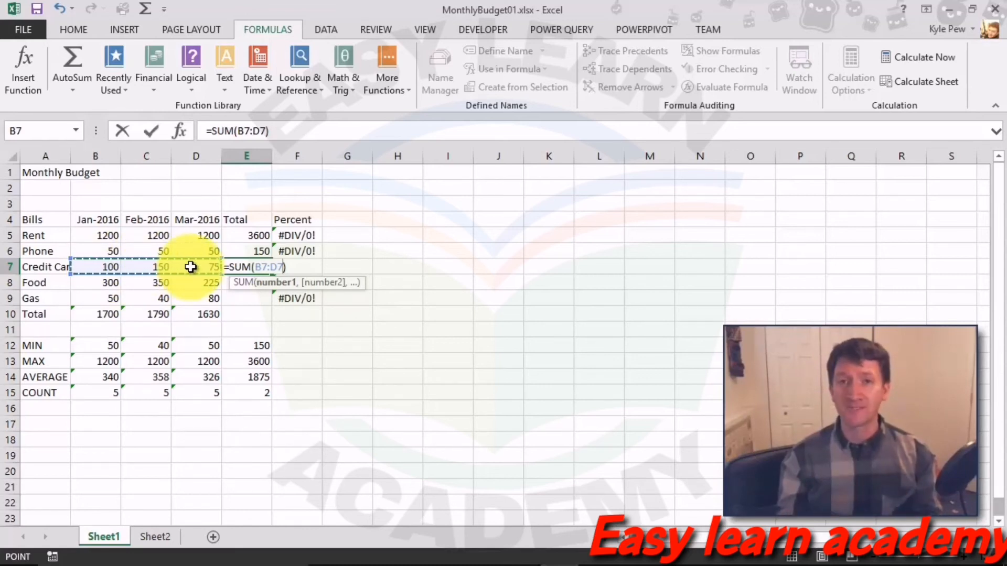
key("Return")
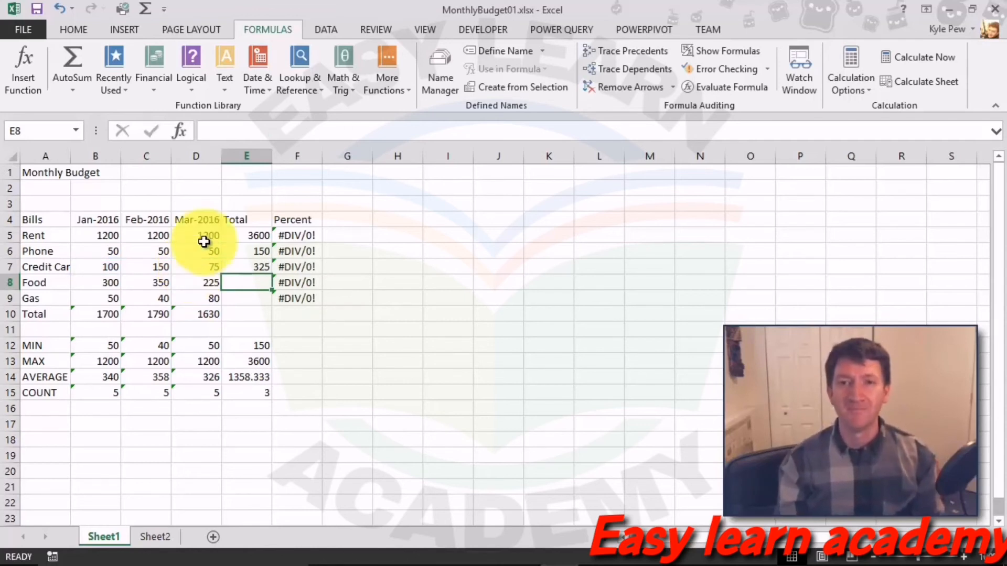
left_click(71, 67)
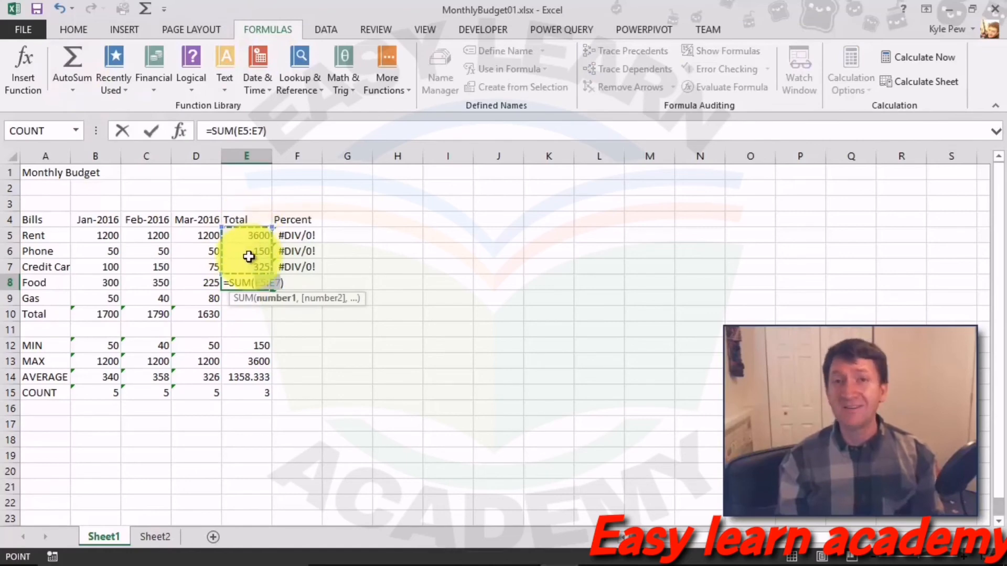